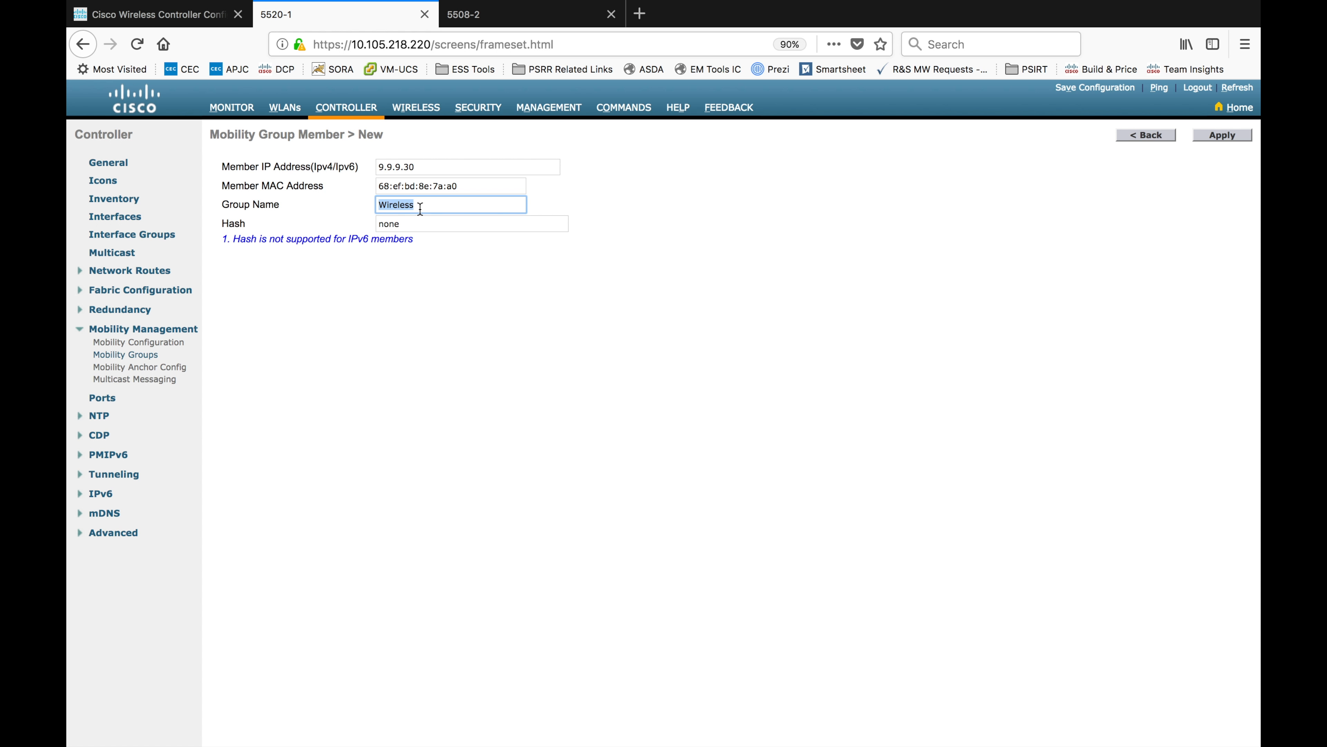
Step: Set the new member's group name on 5520-1 to Cisco, copied from the 5508-2 member list, and apply the entry
{"action": "left_click", "coordinate": [501, 14]}
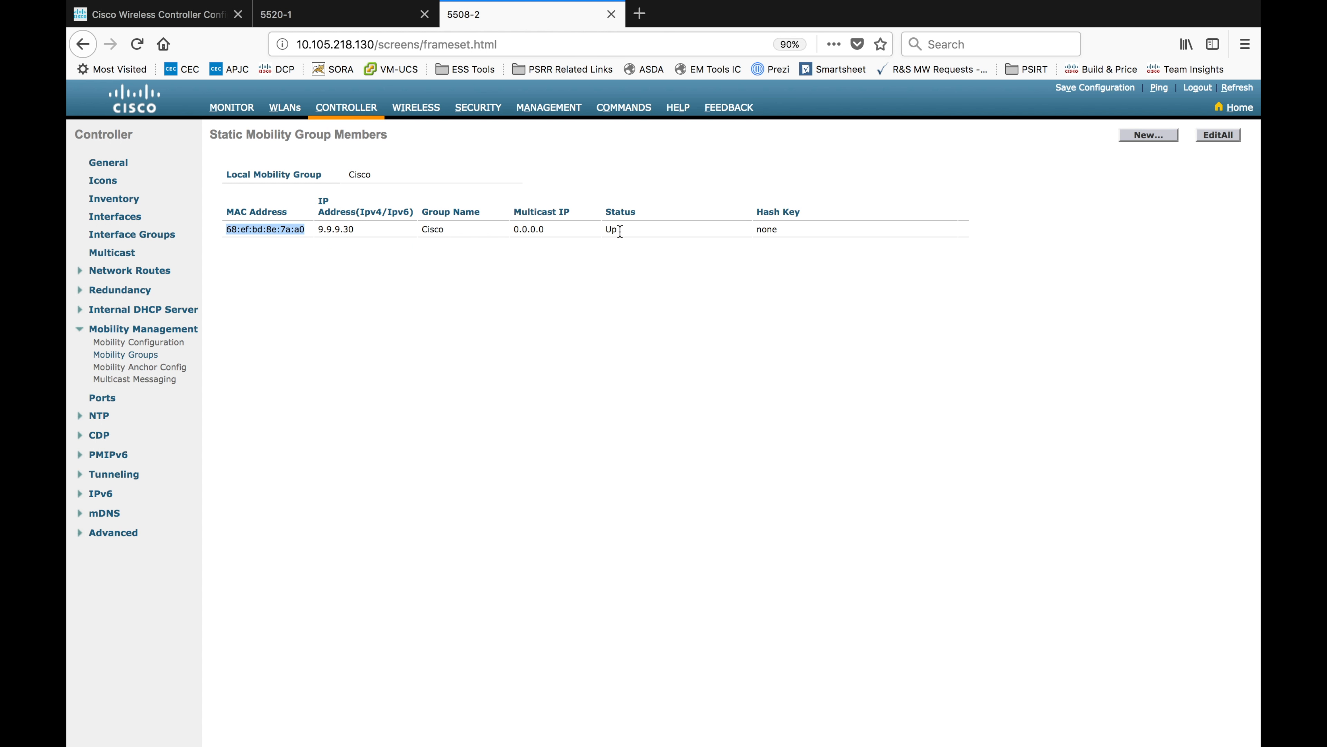
{"action": "double_click", "coordinate": [432, 231]}
{"action": "key", "text": "super+c"}
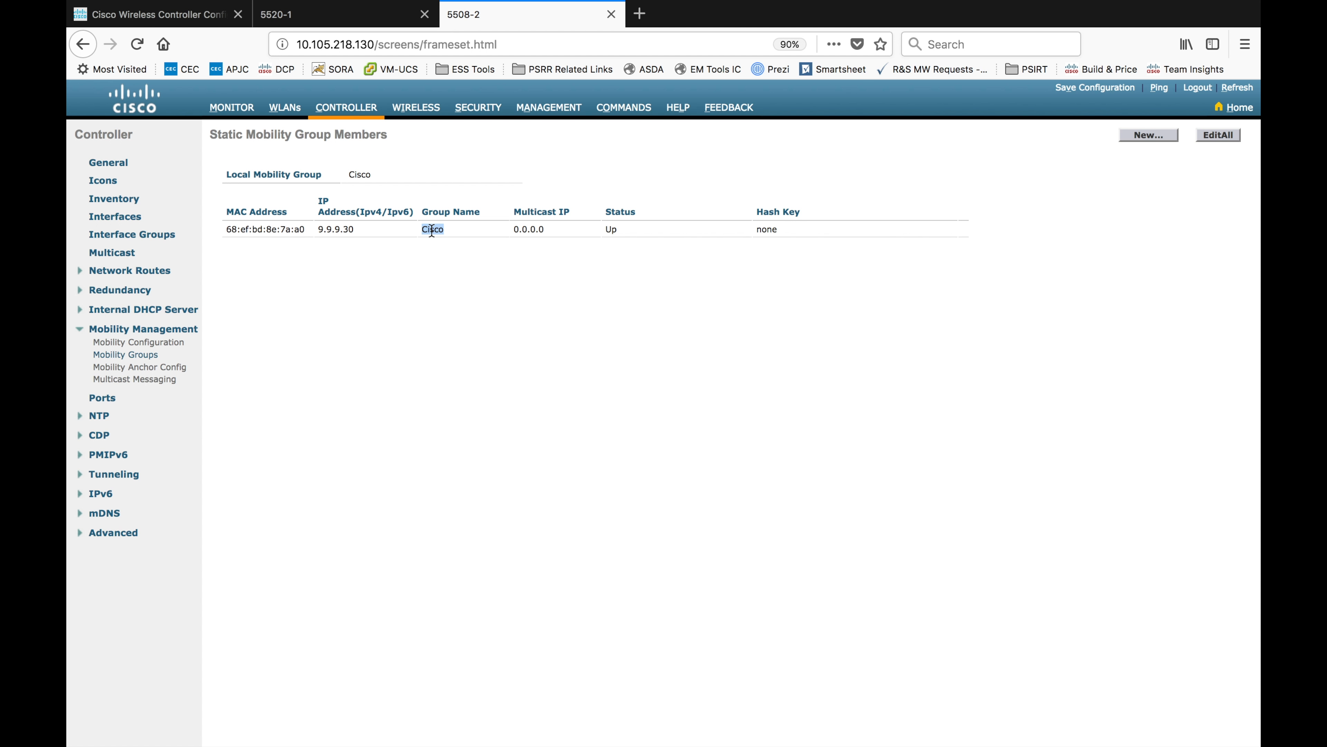
{"action": "key", "text": "ctrl+shift+Tab"}
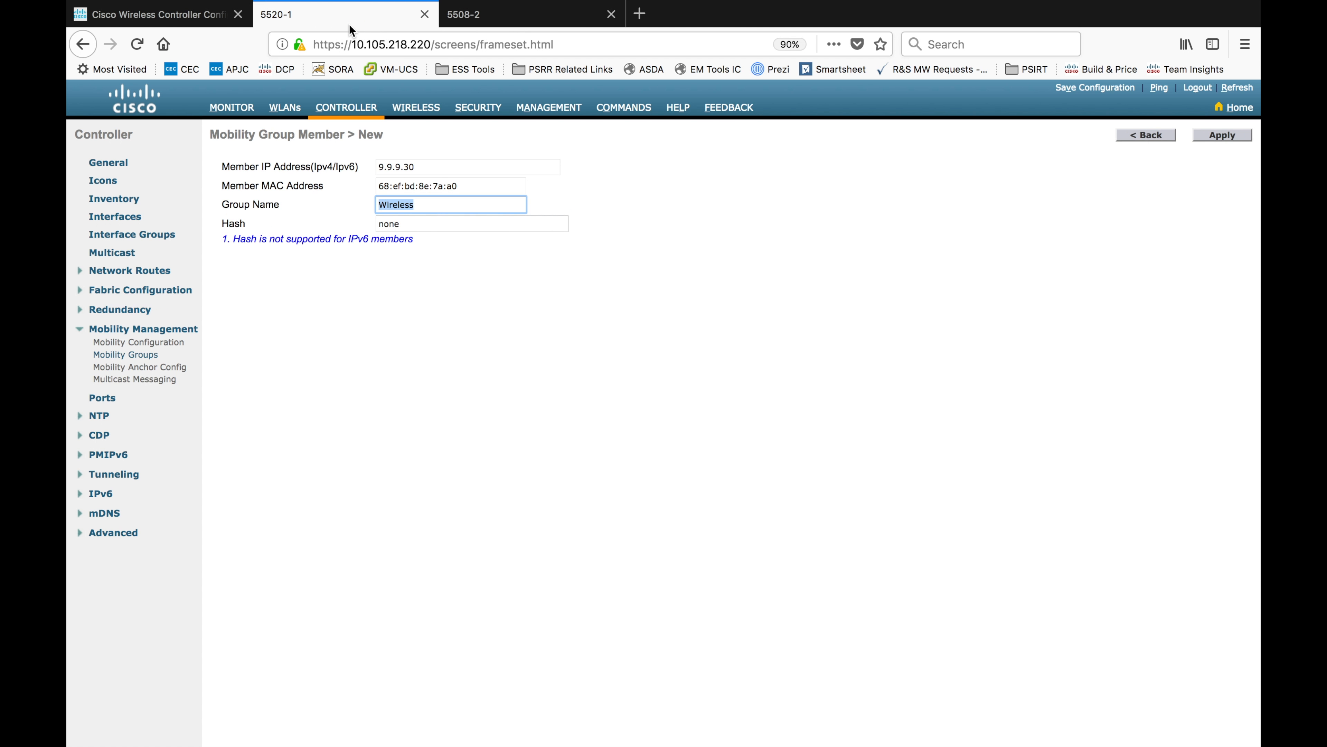
{"action": "key", "text": "super+v"}
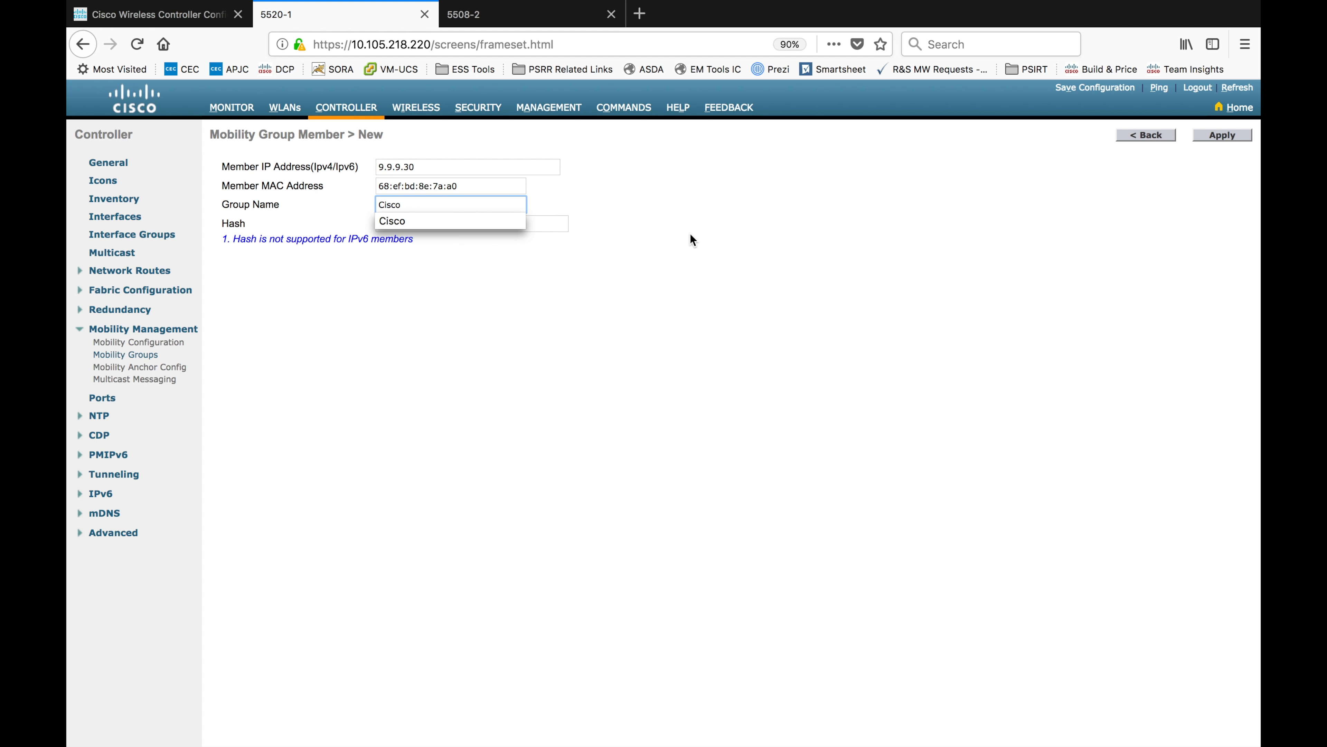
{"action": "left_click", "coordinate": [691, 235]}
{"action": "left_click", "coordinate": [1212, 137]}
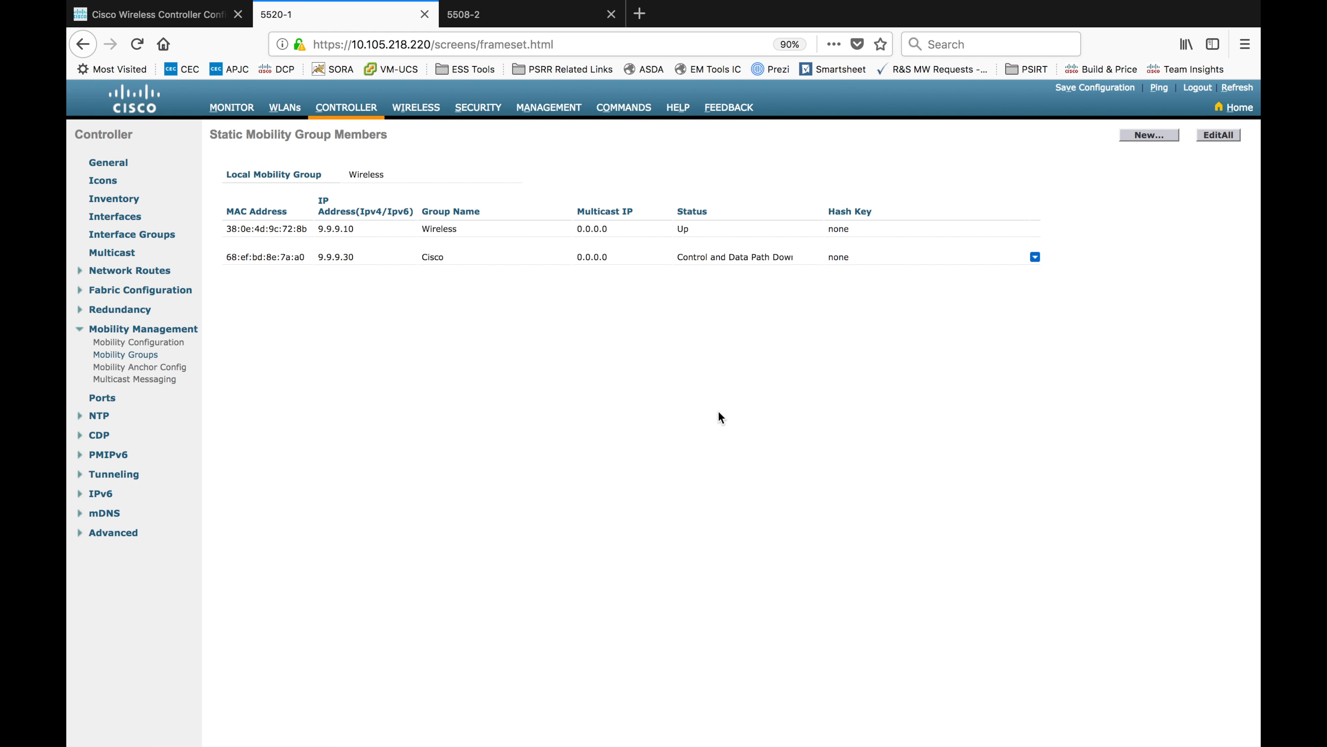
Step: Start a new mobility group member on 5508-2, accepting the saved login, with member IP address 9.9.9.10 taken from 5520-1
{"action": "triple_click", "coordinate": [336, 229]}
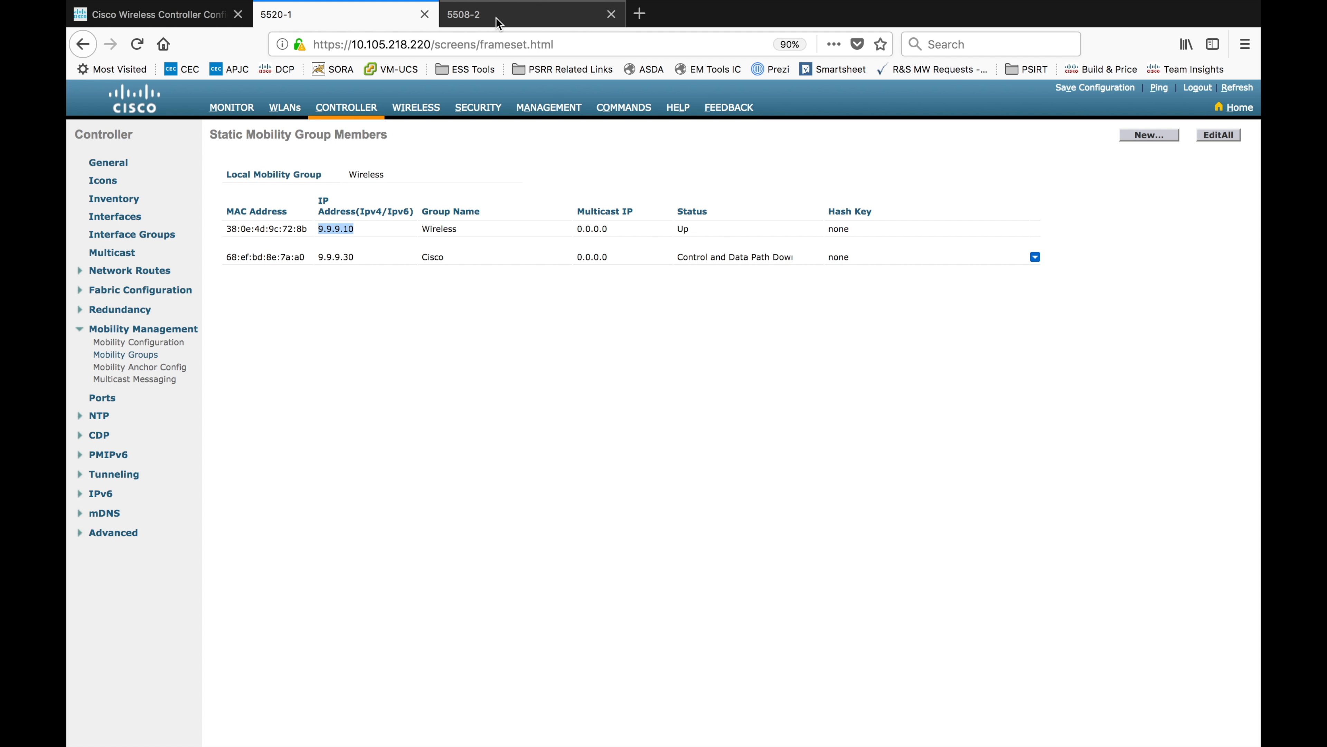
{"action": "left_click", "coordinate": [479, 15]}
{"action": "left_click", "coordinate": [1137, 131]}
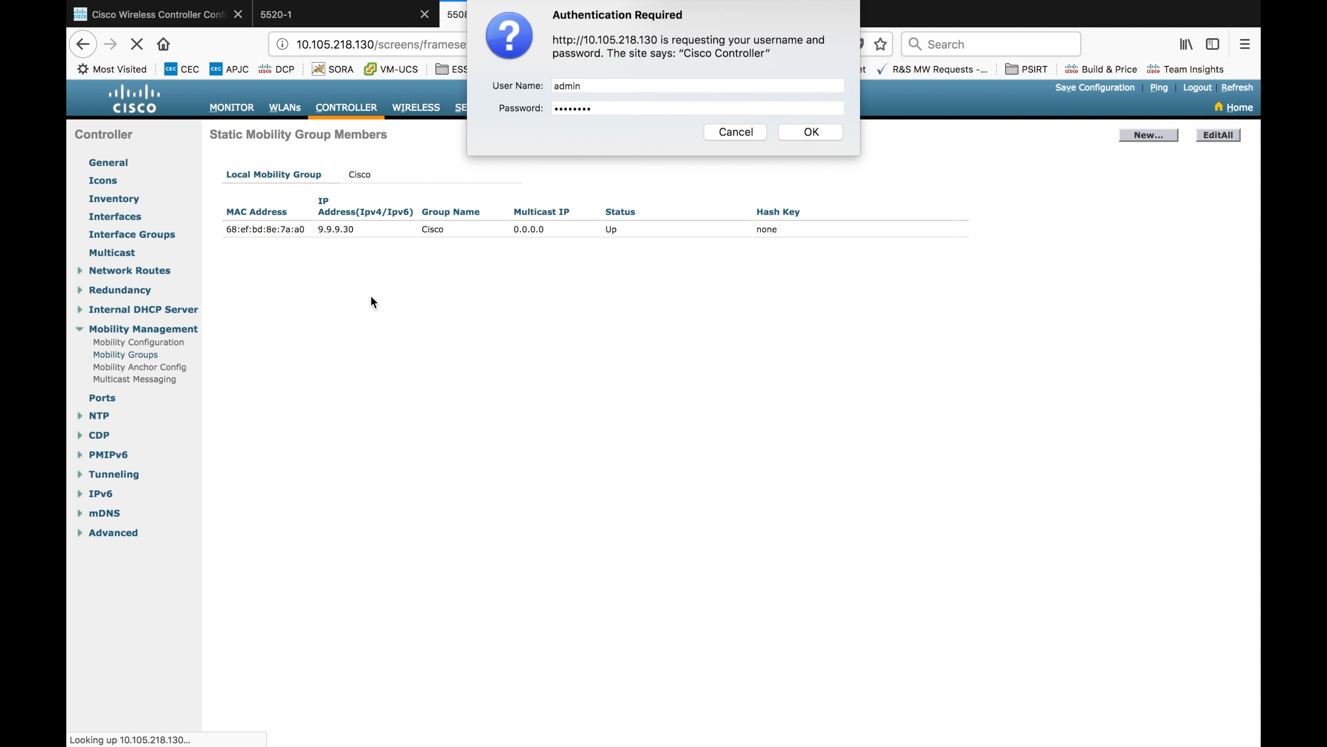
{"action": "left_click", "coordinate": [802, 147]}
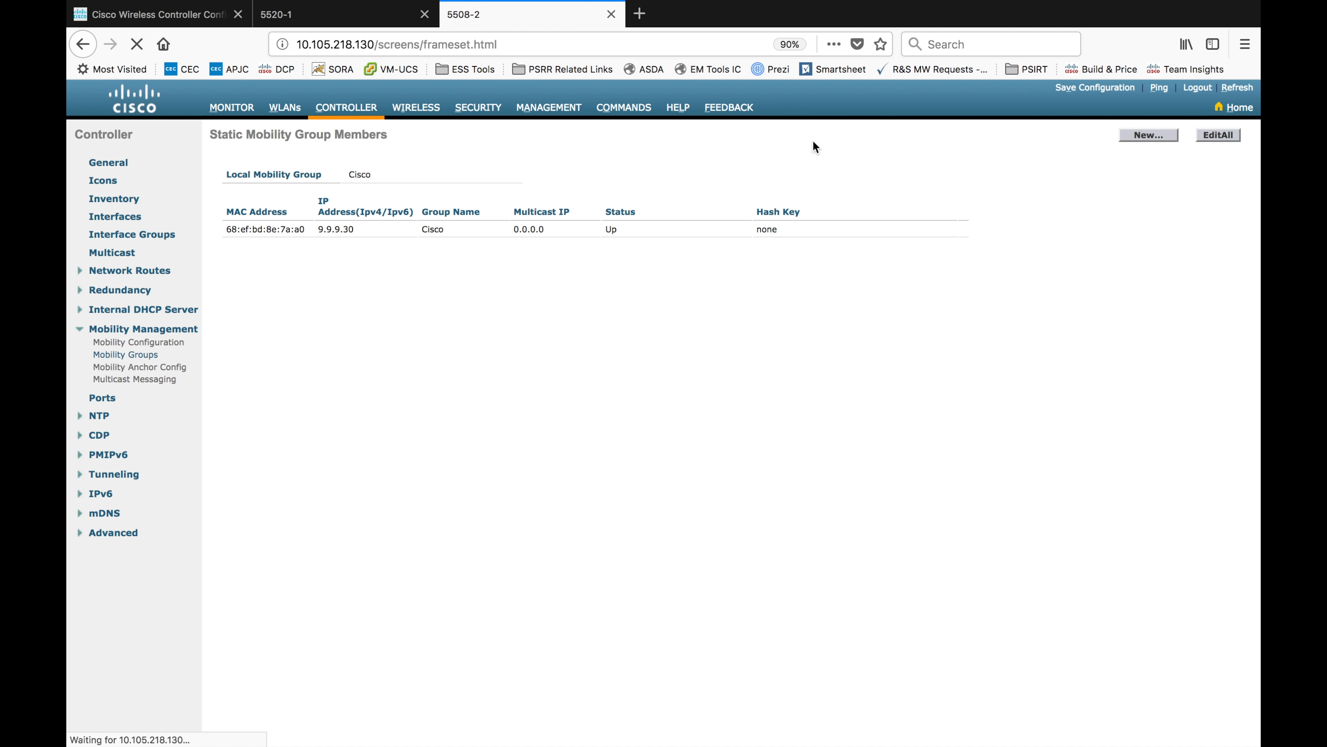
{"action": "left_click", "coordinate": [439, 183]}
{"action": "left_click", "coordinate": [454, 163]}
{"action": "type", "text": "9.9.9.10"}
Step: Copy the MAC address 38:0e:4d:9c:72:8b from 5520-1 into the new member's MAC address on 5508-2
{"action": "left_click", "coordinate": [326, 22]}
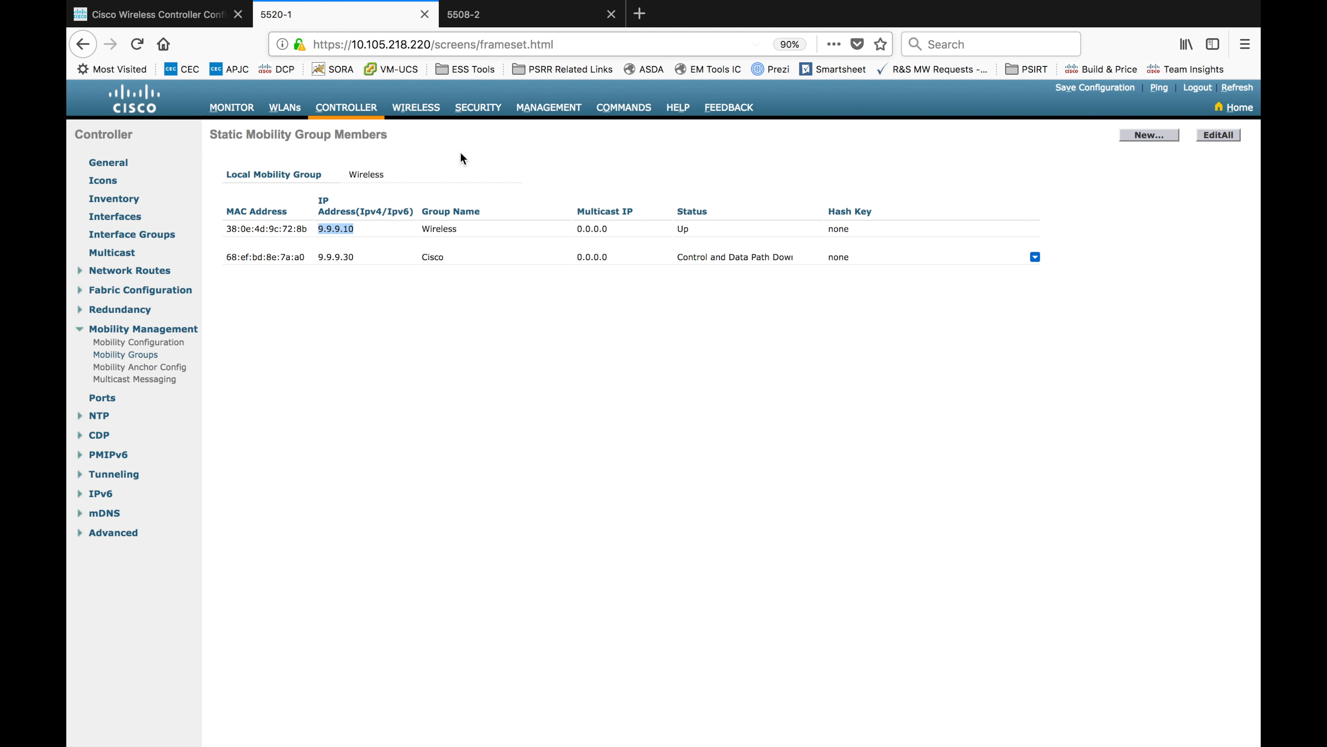
{"action": "double_click", "coordinate": [263, 231]}
{"action": "key", "text": "ctrl+c"}
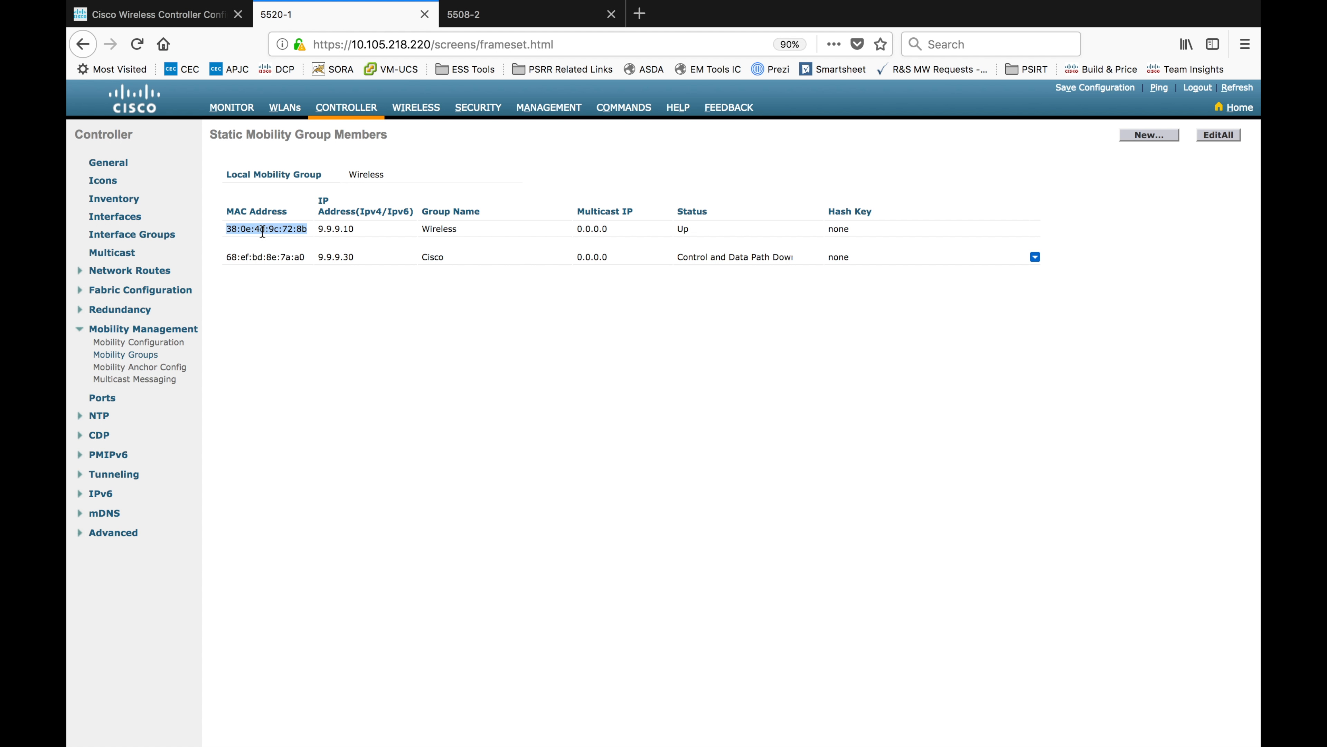
{"action": "left_click", "coordinate": [512, 21]}
{"action": "left_click", "coordinate": [396, 193]}
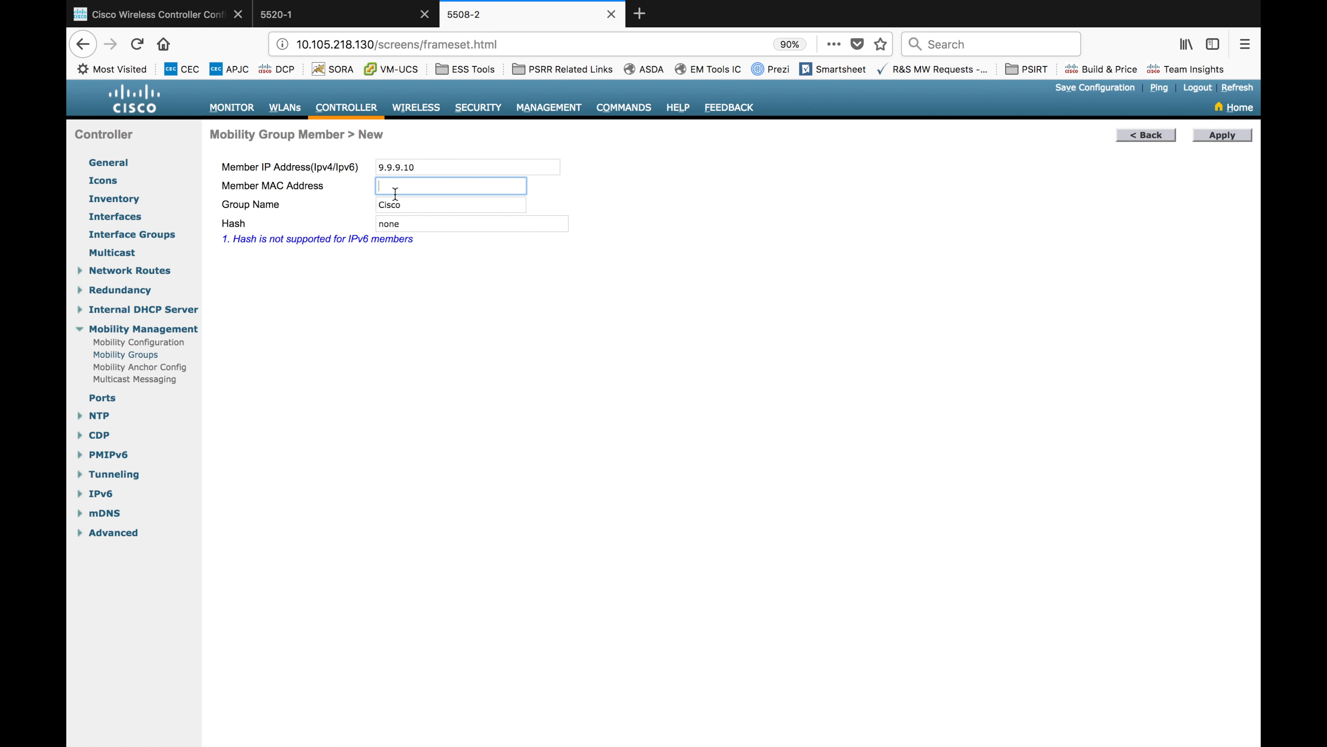
{"action": "key", "text": "ctrl+v"}
Step: Set the new member's group name on 5508-2 to Wireless, copied from the 5520-1 member list, and apply the entry
{"action": "left_click", "coordinate": [345, 15]}
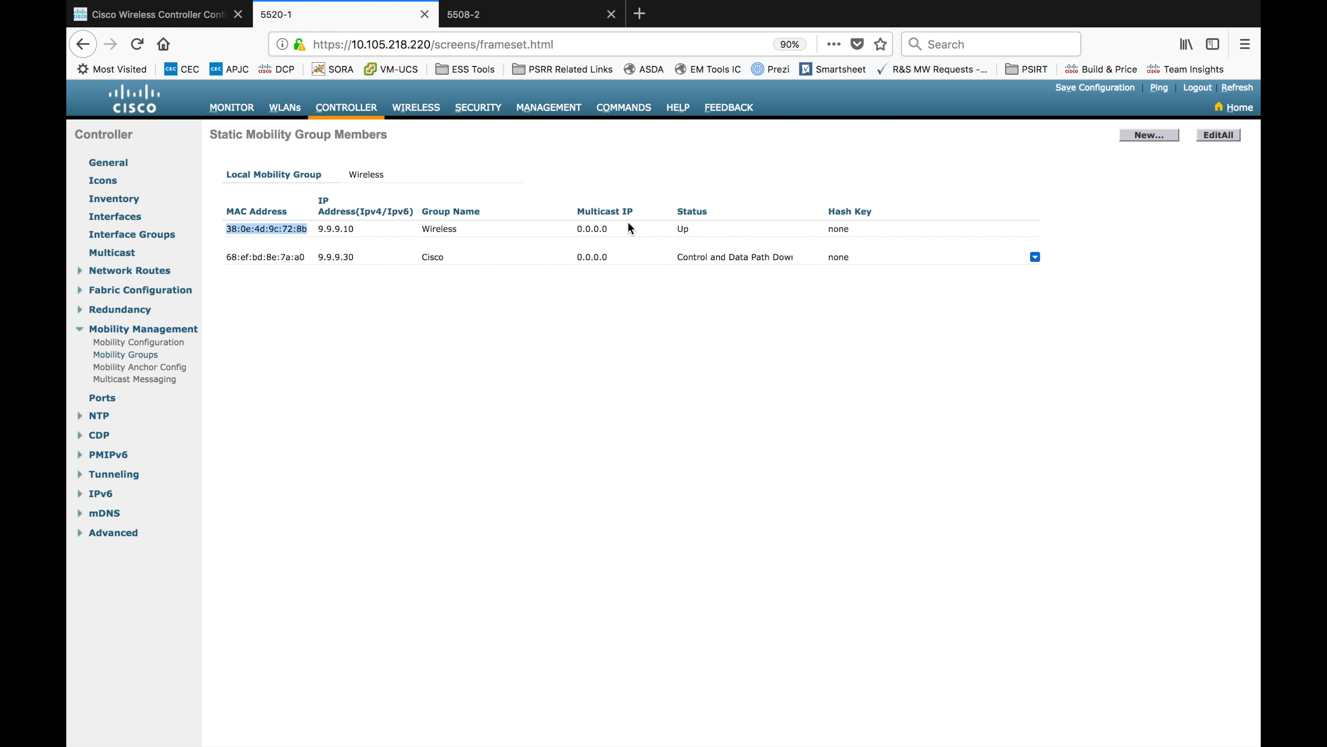
{"action": "double_click", "coordinate": [445, 229]}
{"action": "key", "text": "ctrl+c"}
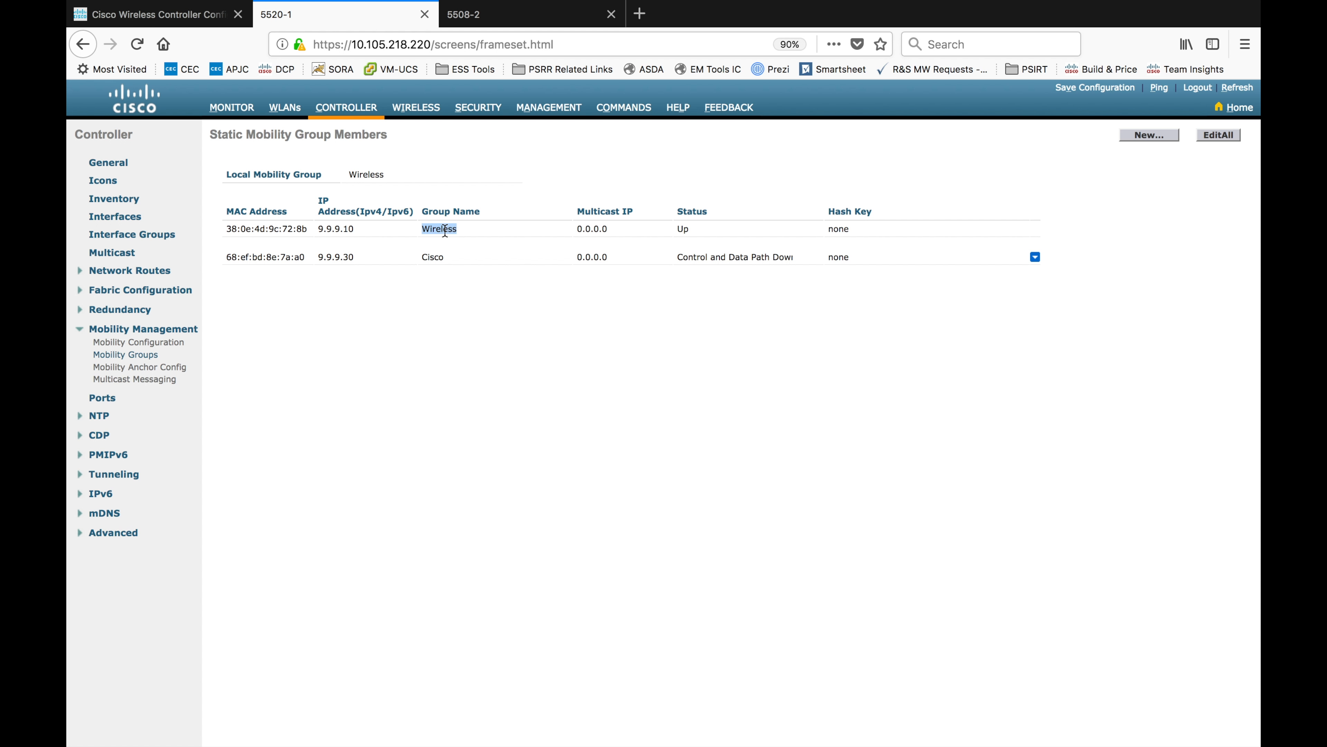
{"action": "left_click", "coordinate": [470, 14]}
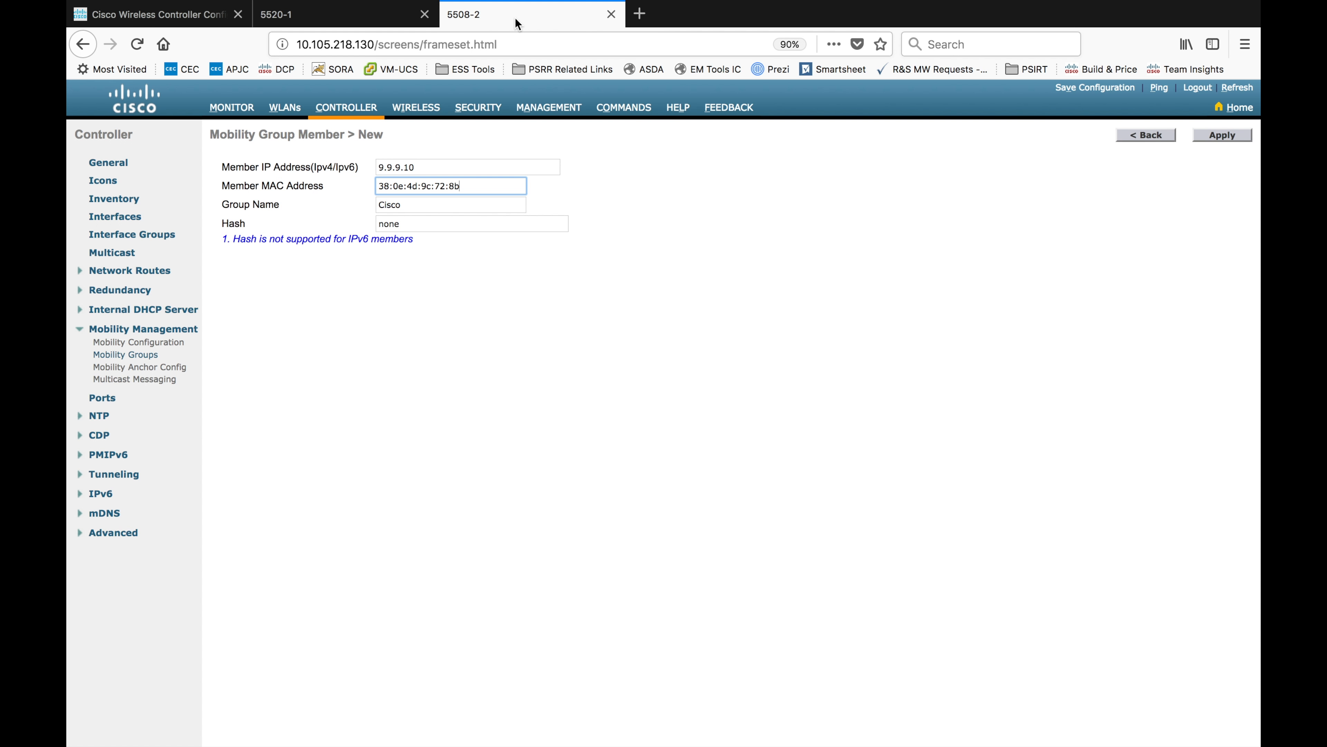
{"action": "double_click", "coordinate": [411, 204]}
{"action": "key", "text": "ctrl+v"}
{"action": "left_click", "coordinate": [799, 313]}
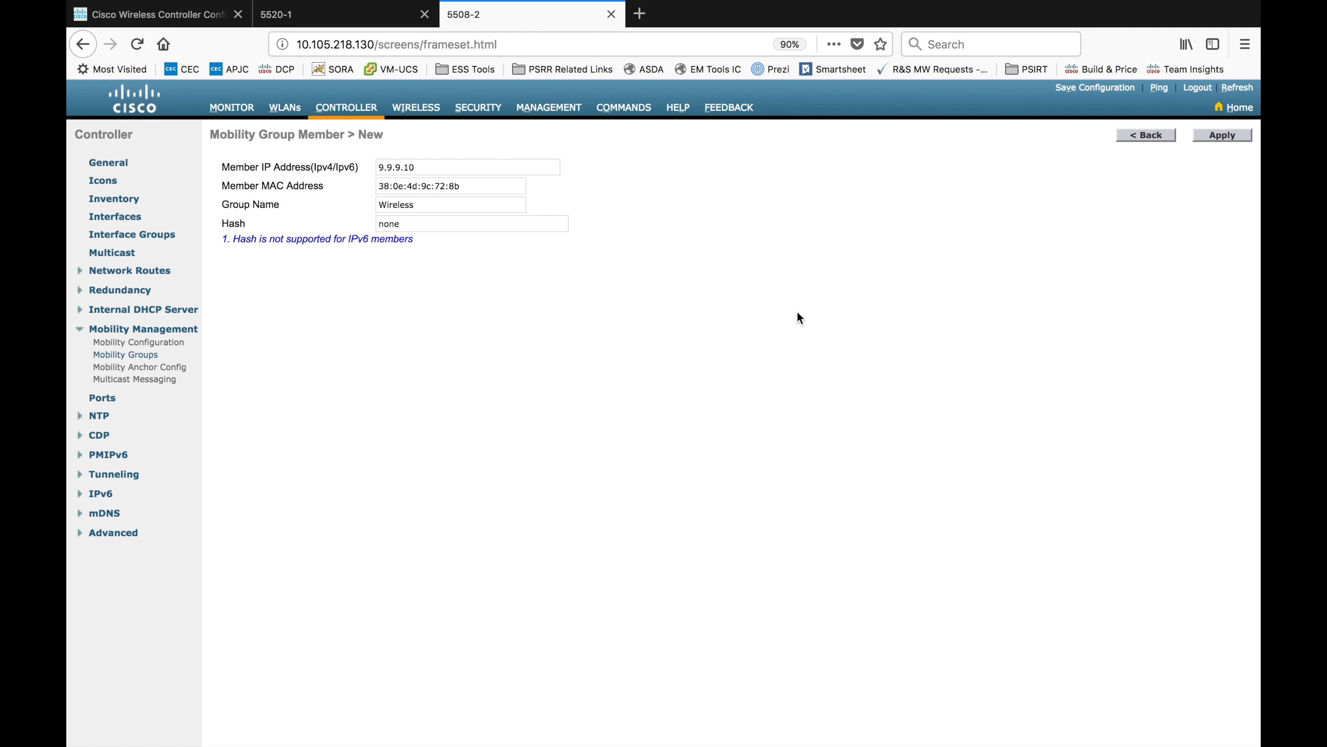
{"action": "left_click", "coordinate": [1229, 137]}
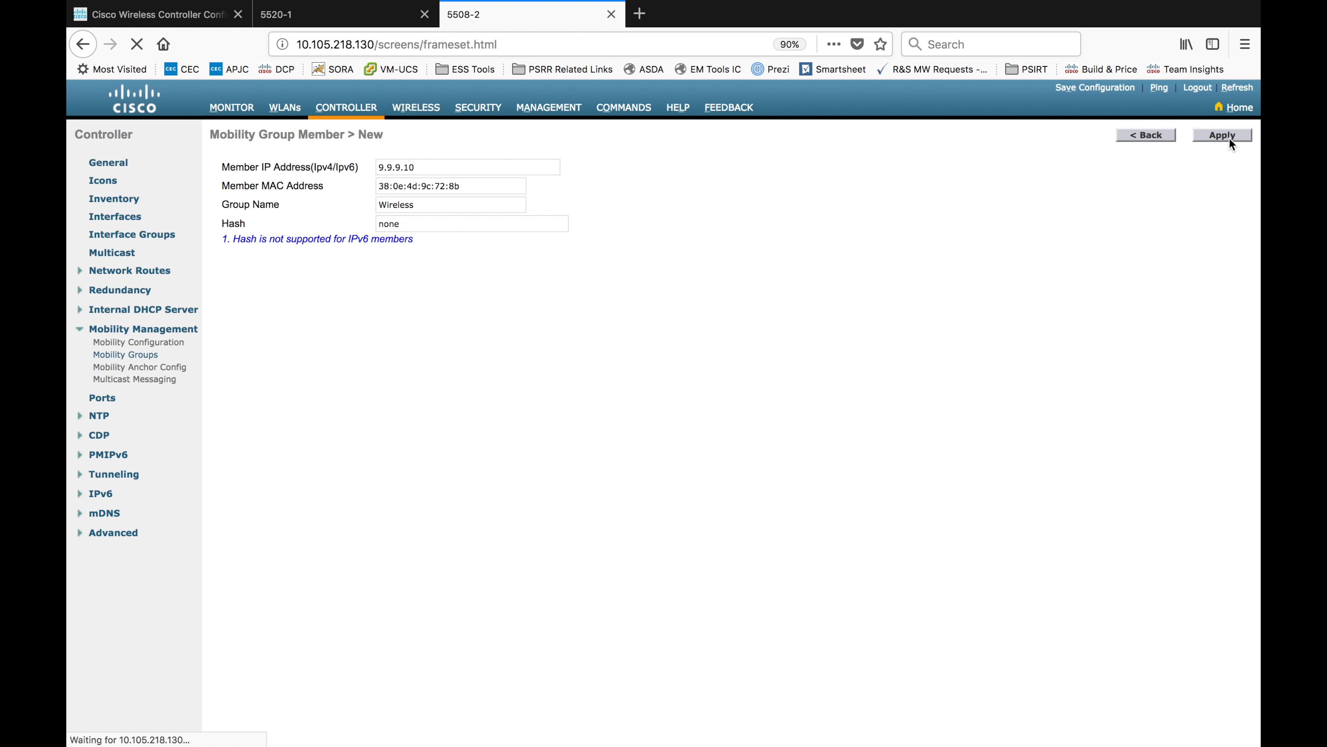
Step: Check the new member's status in the 5508-2 mobility group list and in the refreshed list on 5520-1
{"action": "left_click", "coordinate": [403, 15]}
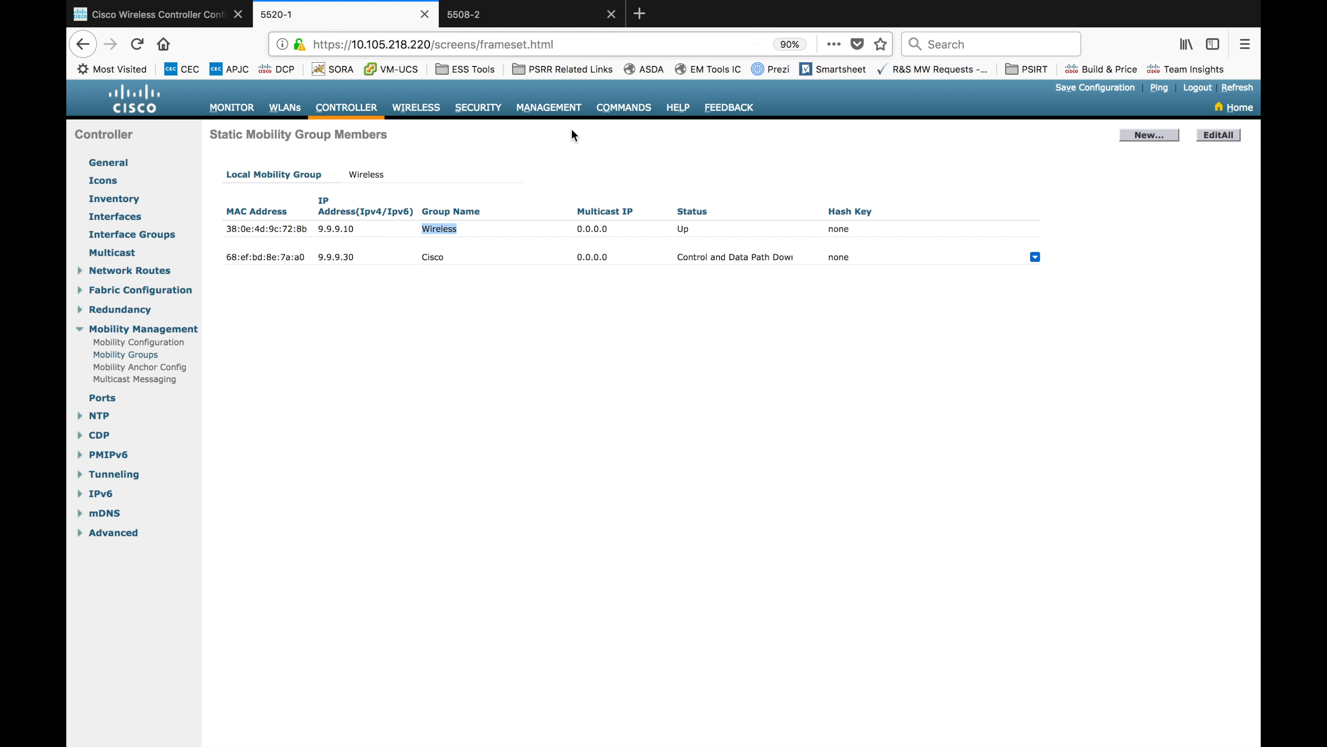
{"action": "left_click", "coordinate": [519, 13]}
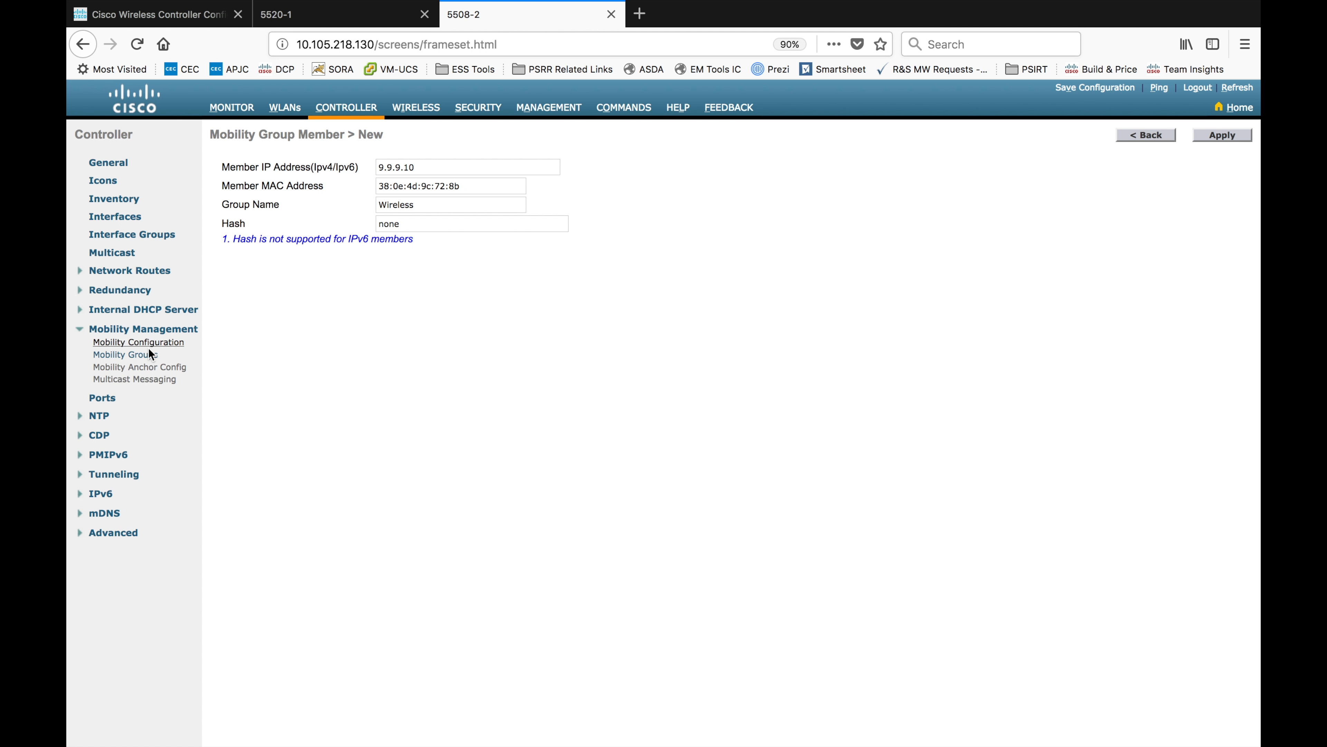
{"action": "left_click", "coordinate": [128, 355]}
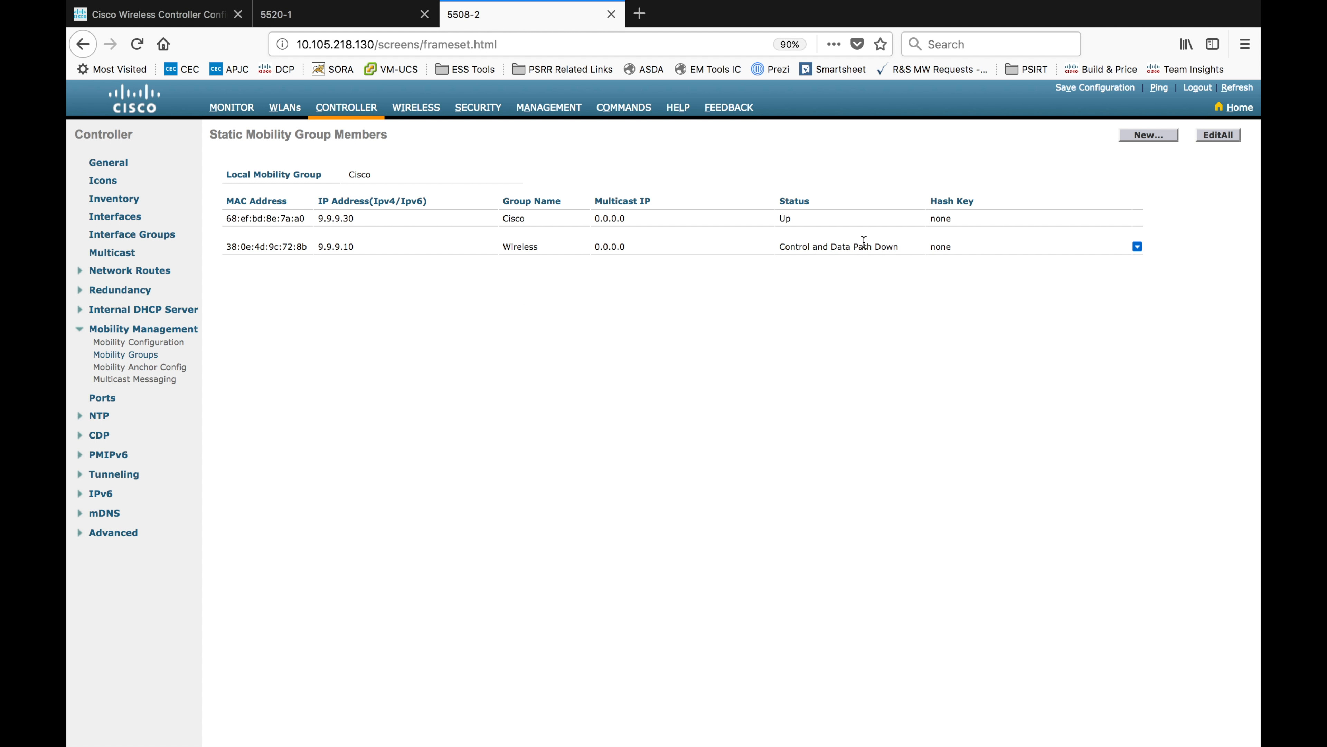
{"action": "left_click_drag", "start_coordinate": [899, 248], "coordinate": [714, 255]}
{"action": "left_click", "coordinate": [713, 256]}
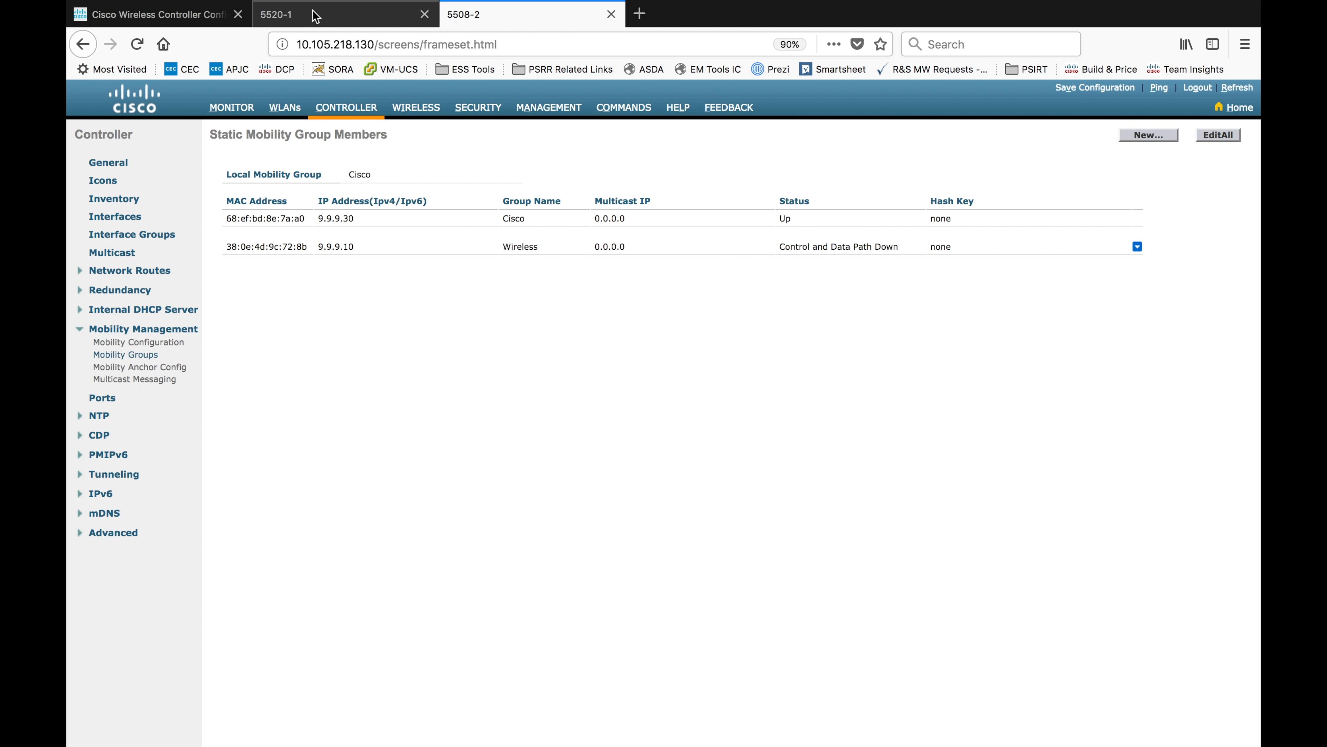
{"action": "left_click", "coordinate": [334, 16]}
{"action": "left_click", "coordinate": [1244, 89]}
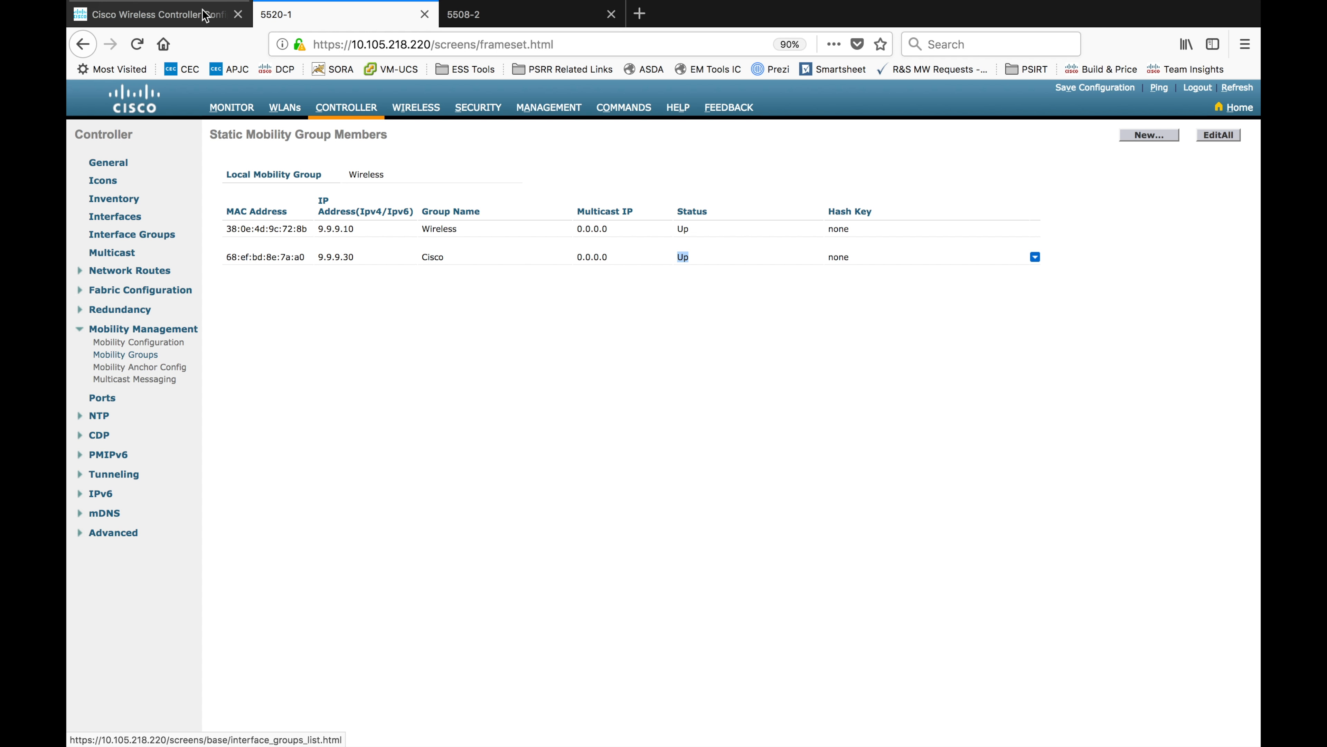
Step: Open the Mobility Groups chapter of the Cisco configuration guide and find the allowed combinations of mobility groups and members
{"action": "left_click", "coordinate": [172, 21]}
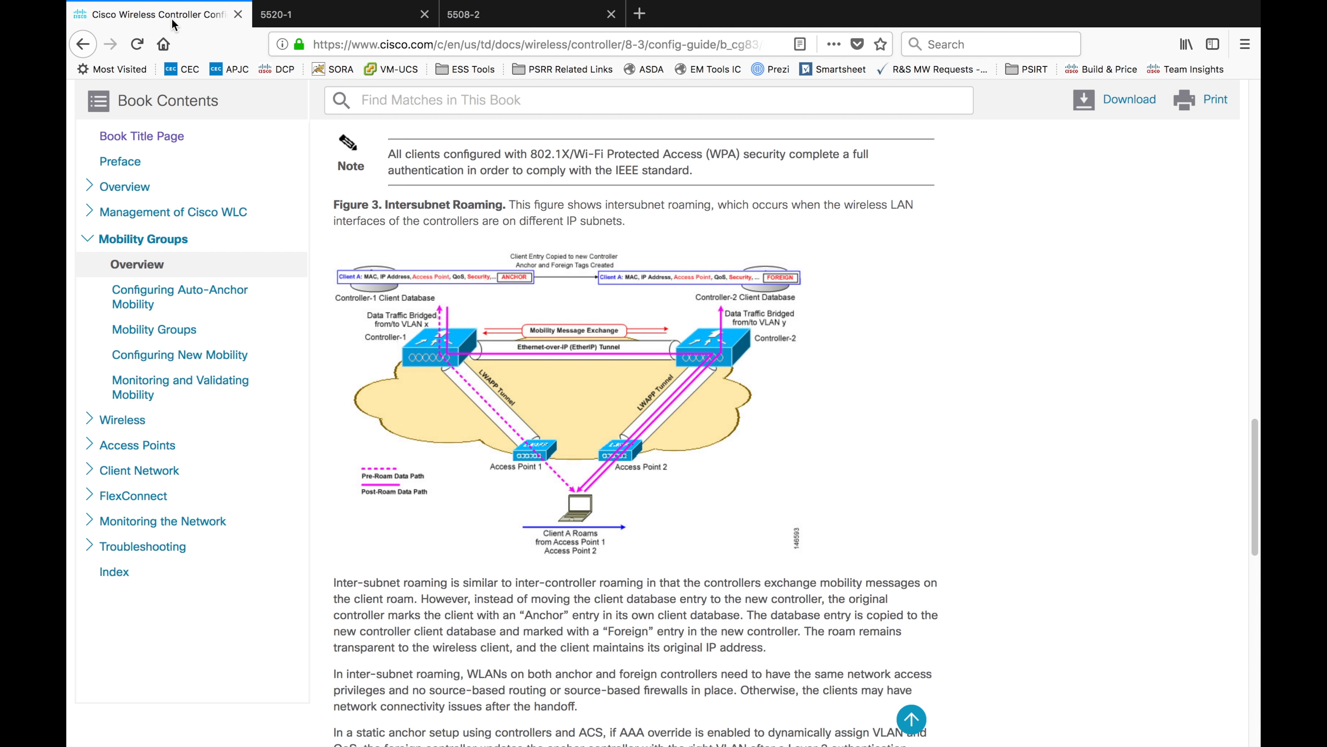
{"action": "left_click", "coordinate": [184, 338]}
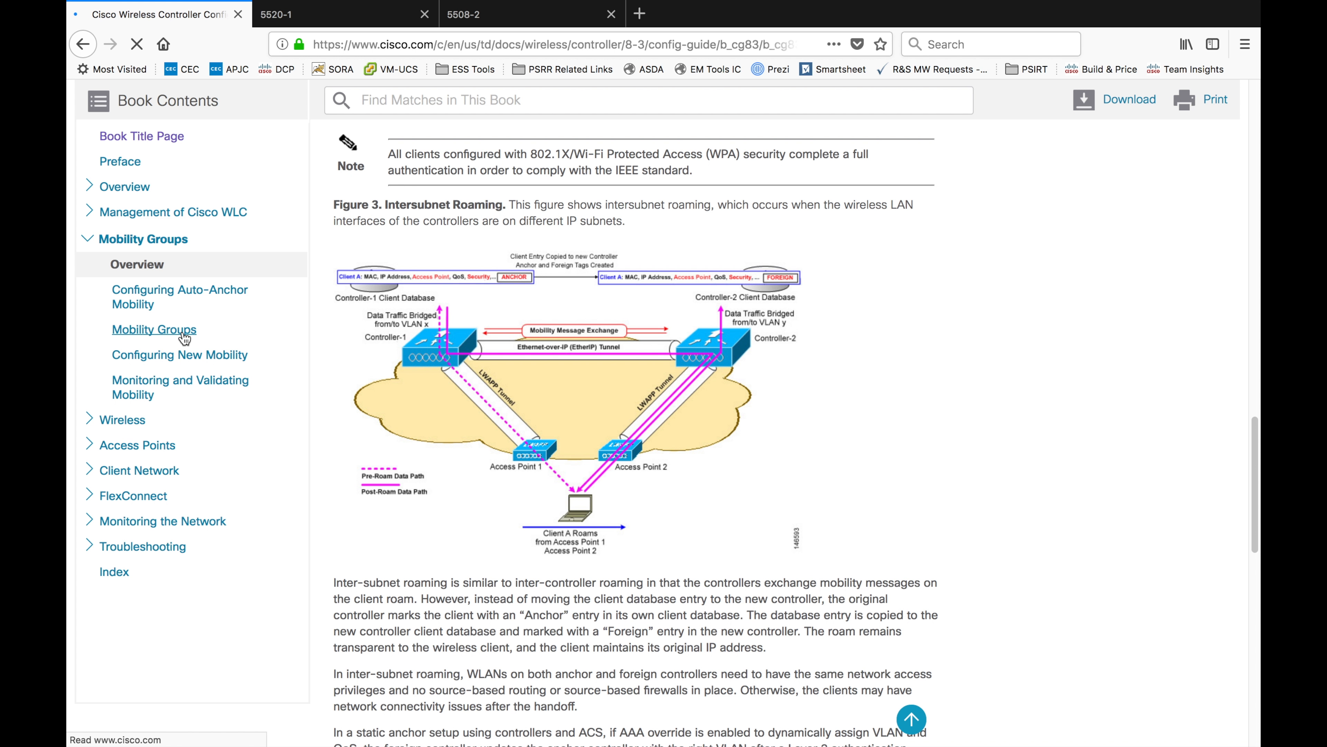
{"action": "scroll", "coordinate": [679, 505], "scroll_direction": "down", "scroll_amount": 15}
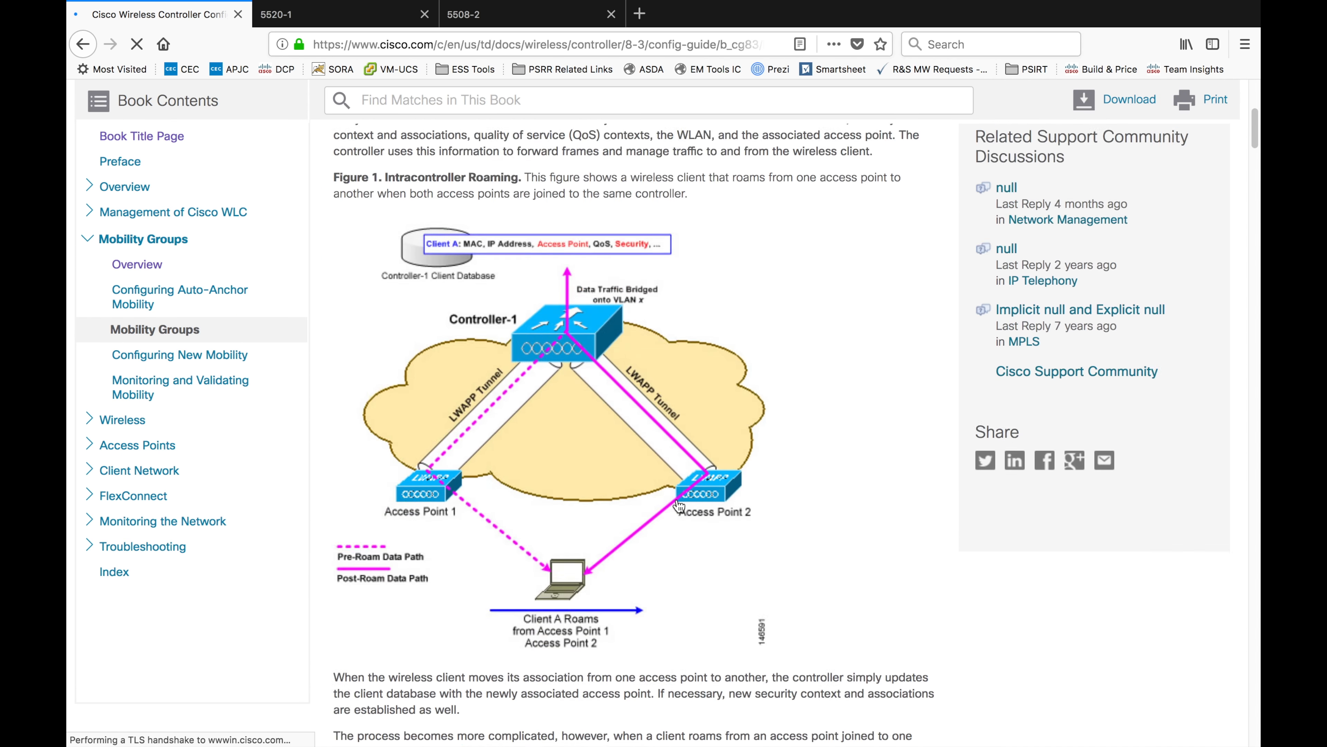
{"action": "scroll", "coordinate": [678, 505], "scroll_direction": "down", "scroll_amount": 20}
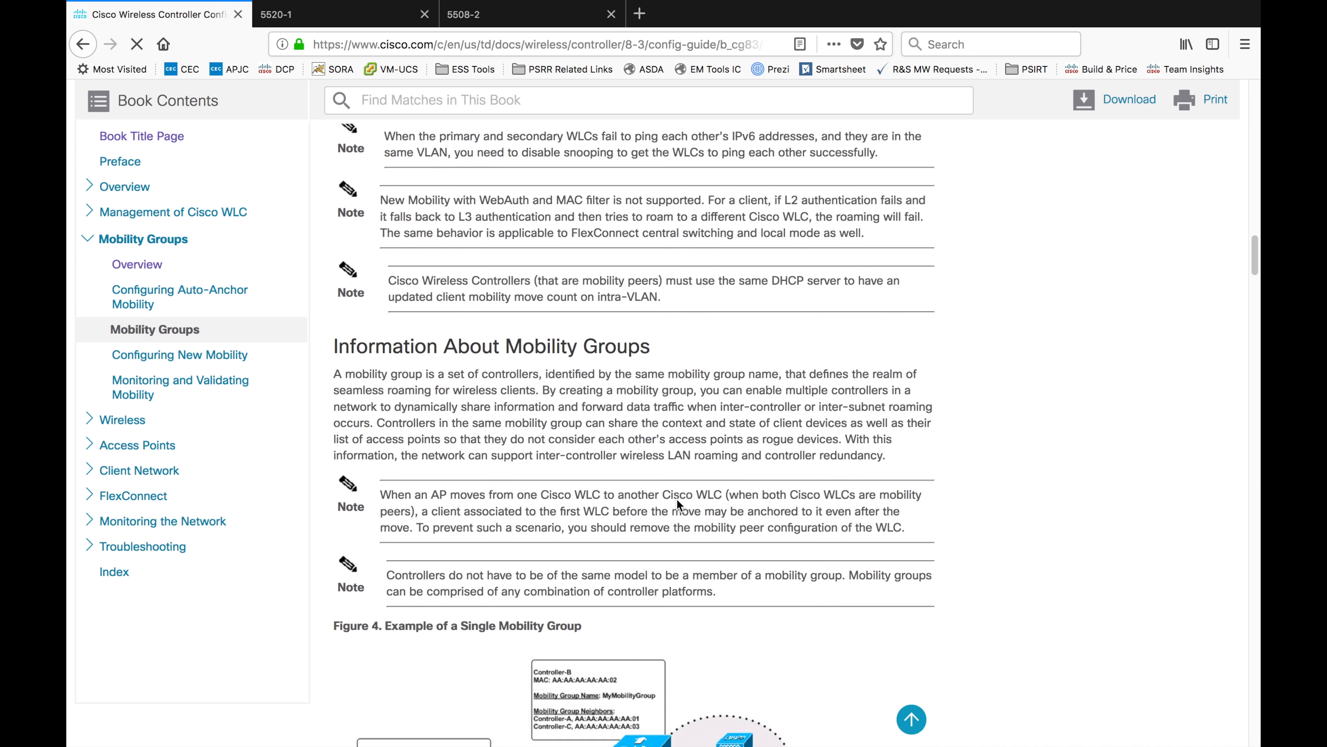
{"action": "scroll", "coordinate": [677, 502], "scroll_direction": "down", "scroll_amount": 15}
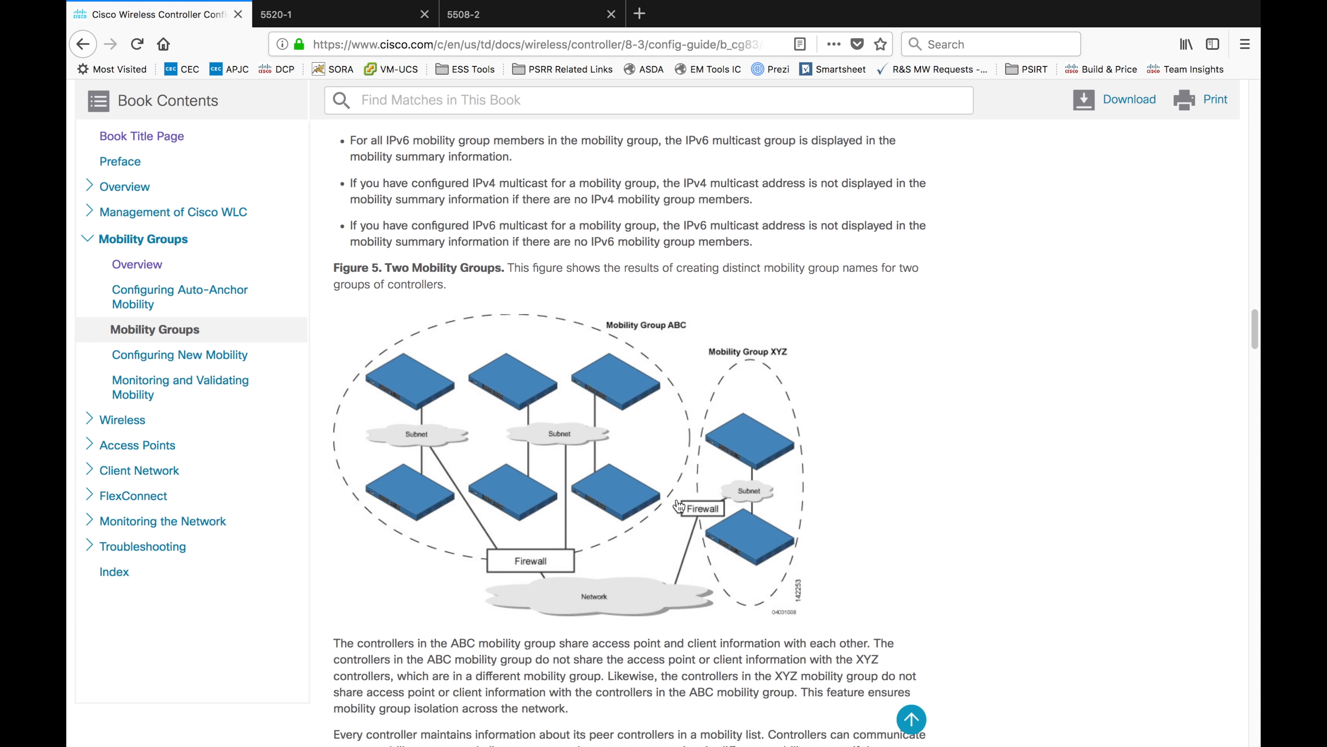
{"action": "scroll", "coordinate": [678, 505], "scroll_direction": "down", "scroll_amount": 5}
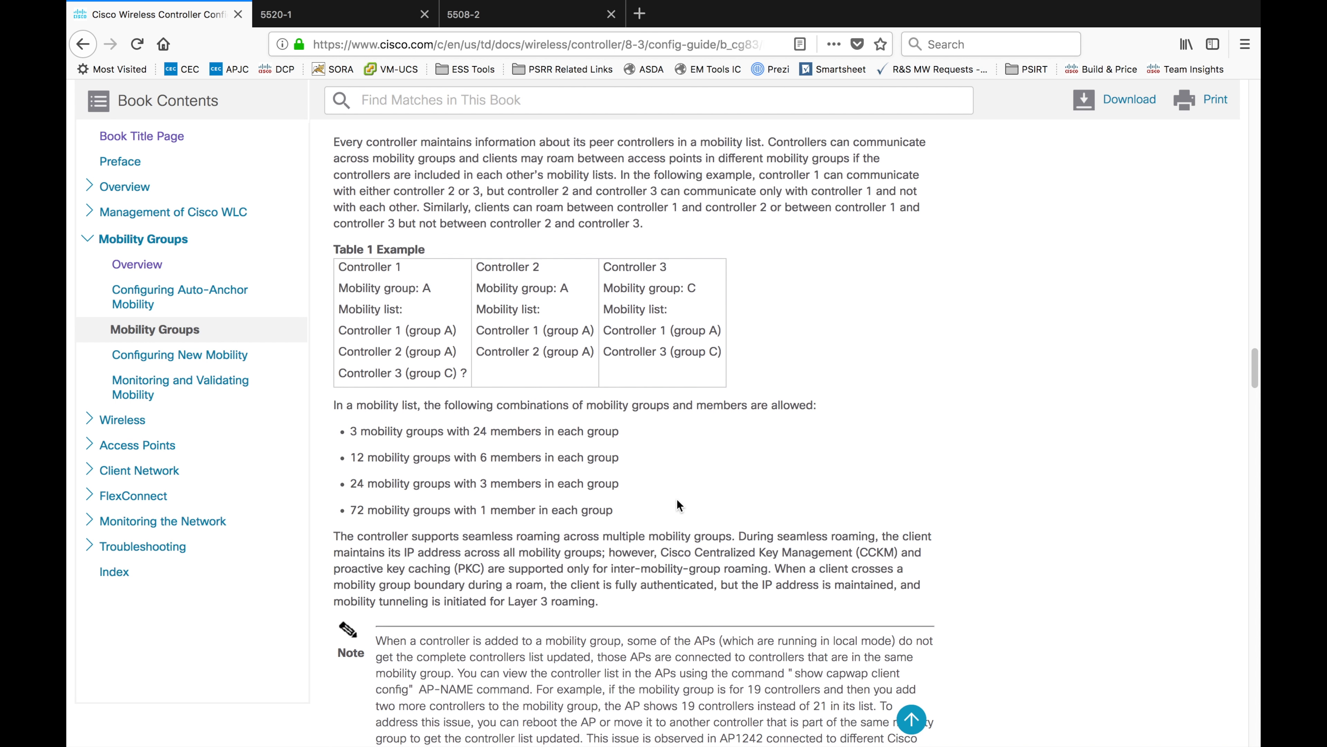
{"action": "scroll", "coordinate": [678, 498], "scroll_direction": "down", "scroll_amount": 4}
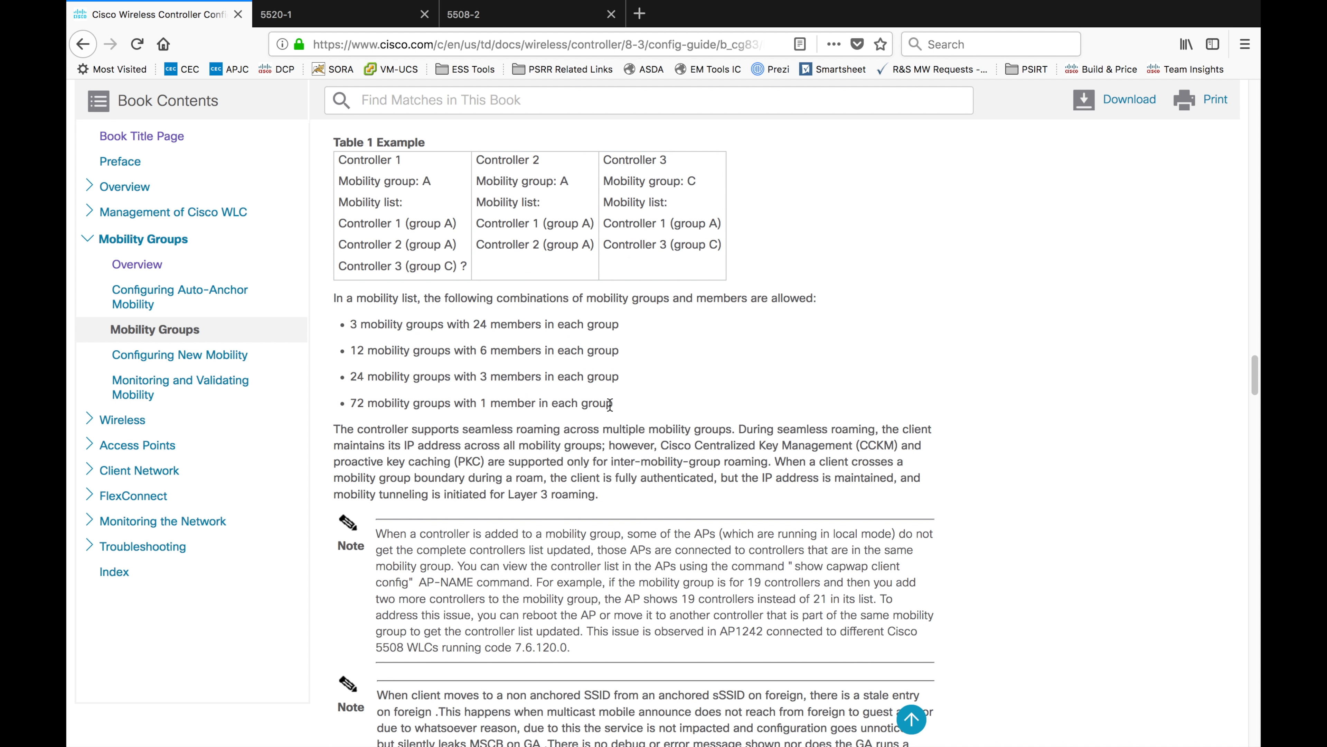
Step: Examine the guide's list of allowed mobility group and member combinations, highlighting its entries one by one
{"action": "left_click_drag", "start_coordinate": [631, 410], "coordinate": [333, 299]}
{"action": "left_click", "coordinate": [468, 427]}
{"action": "left_click_drag", "start_coordinate": [618, 404], "coordinate": [358, 402]}
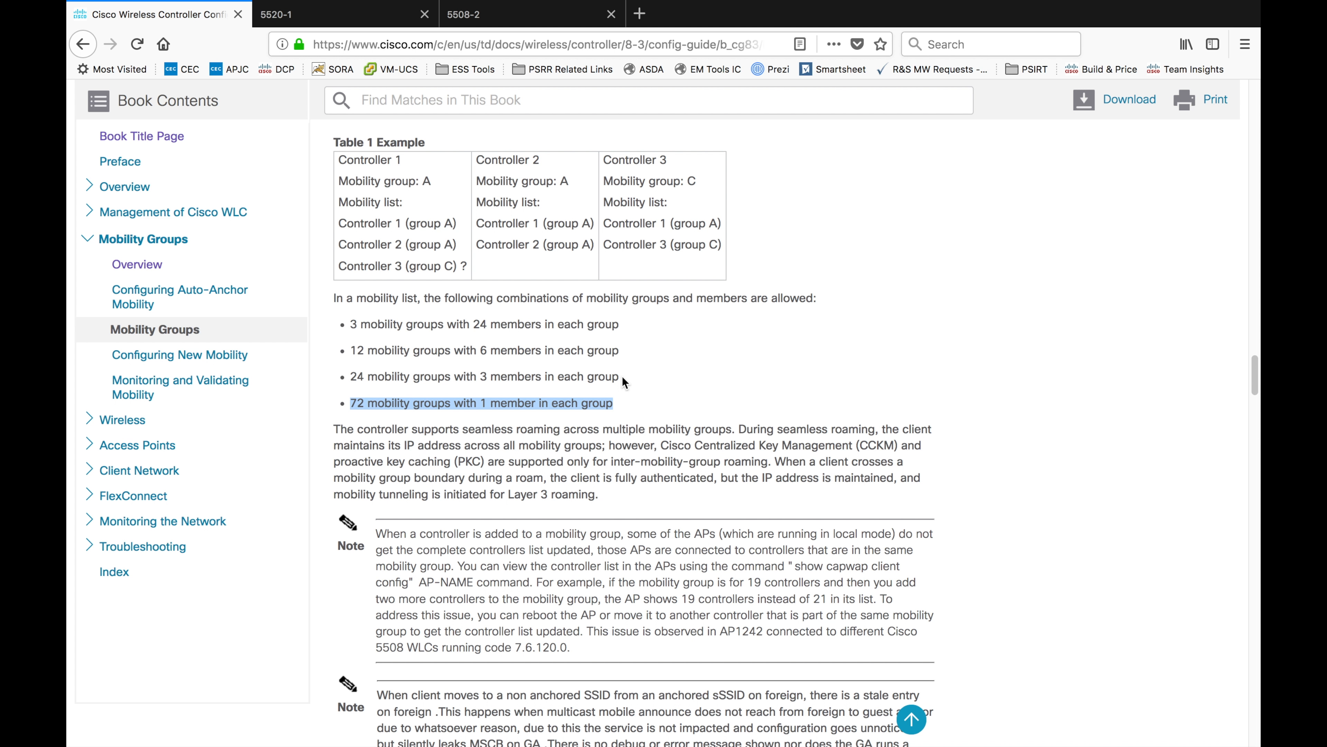
{"action": "left_click_drag", "start_coordinate": [620, 377], "coordinate": [350, 379]}
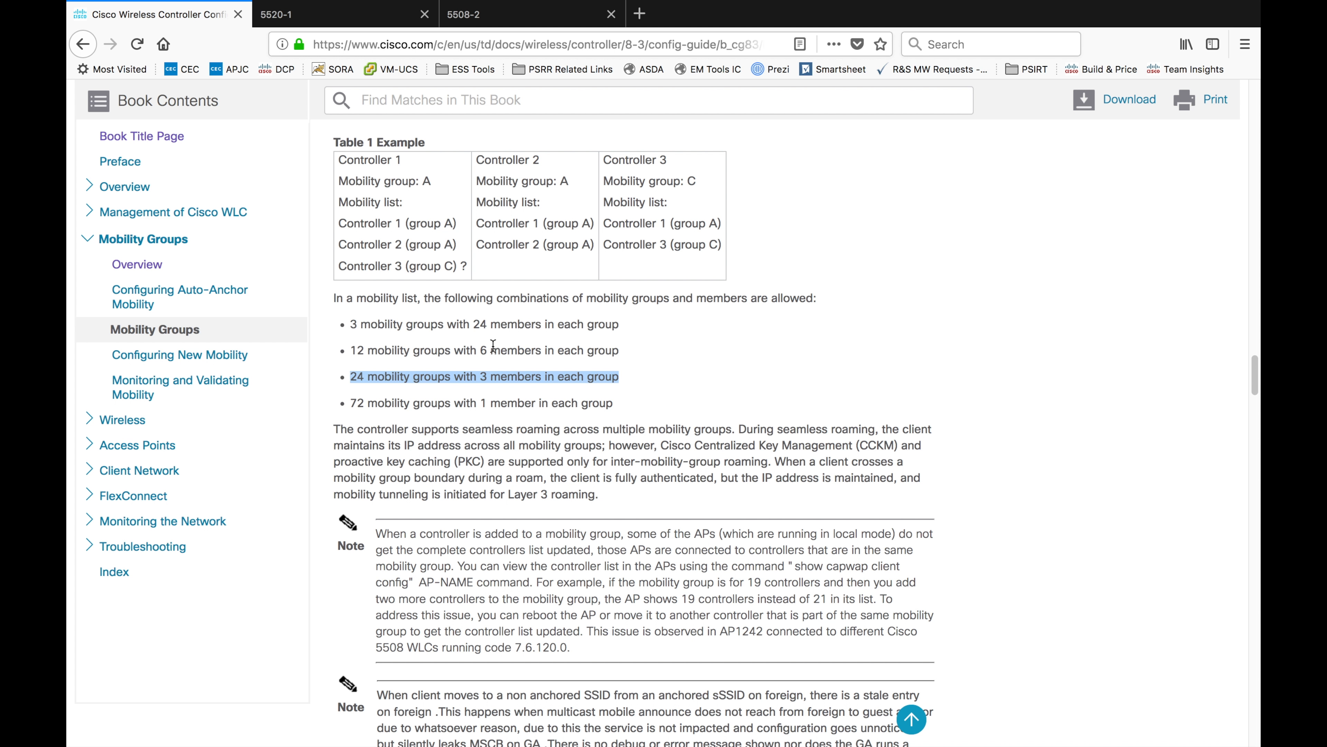
{"action": "double_click", "coordinate": [476, 324]}
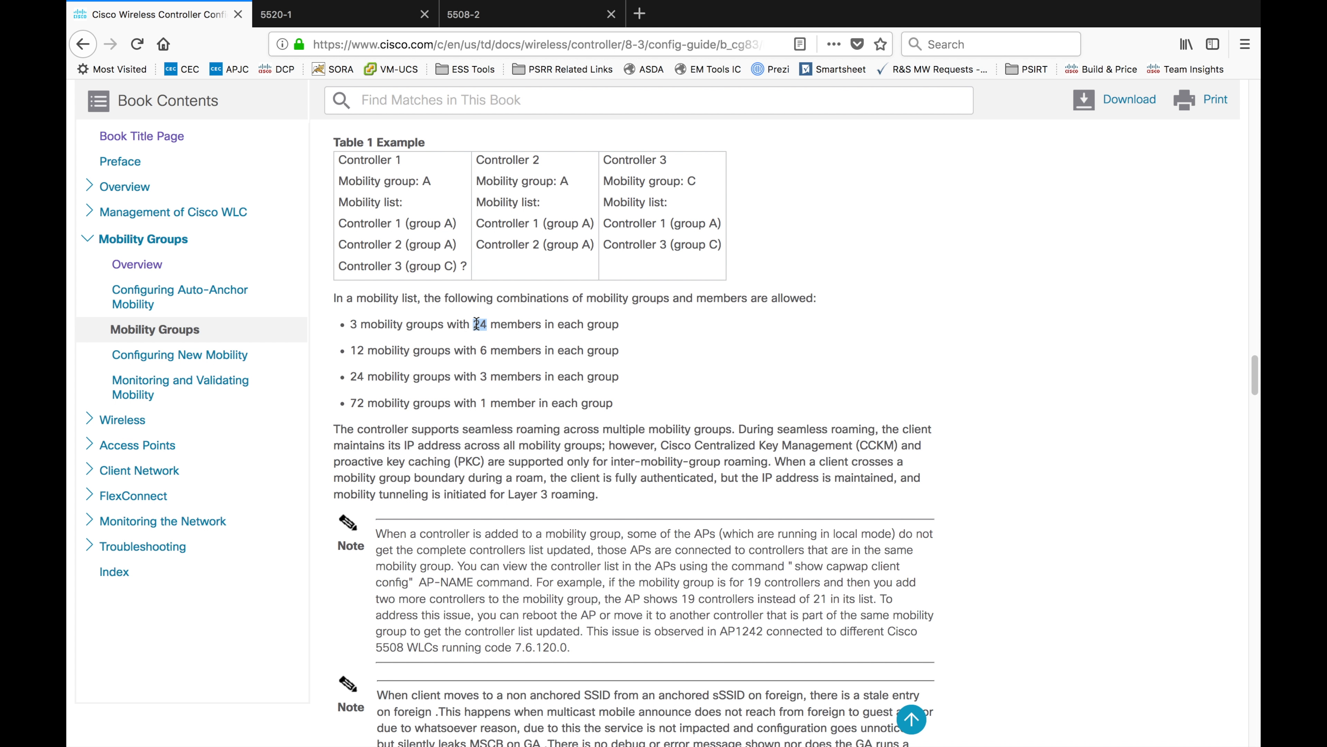
{"action": "double_click", "coordinate": [482, 351]}
{"action": "triple_click", "coordinate": [481, 354]}
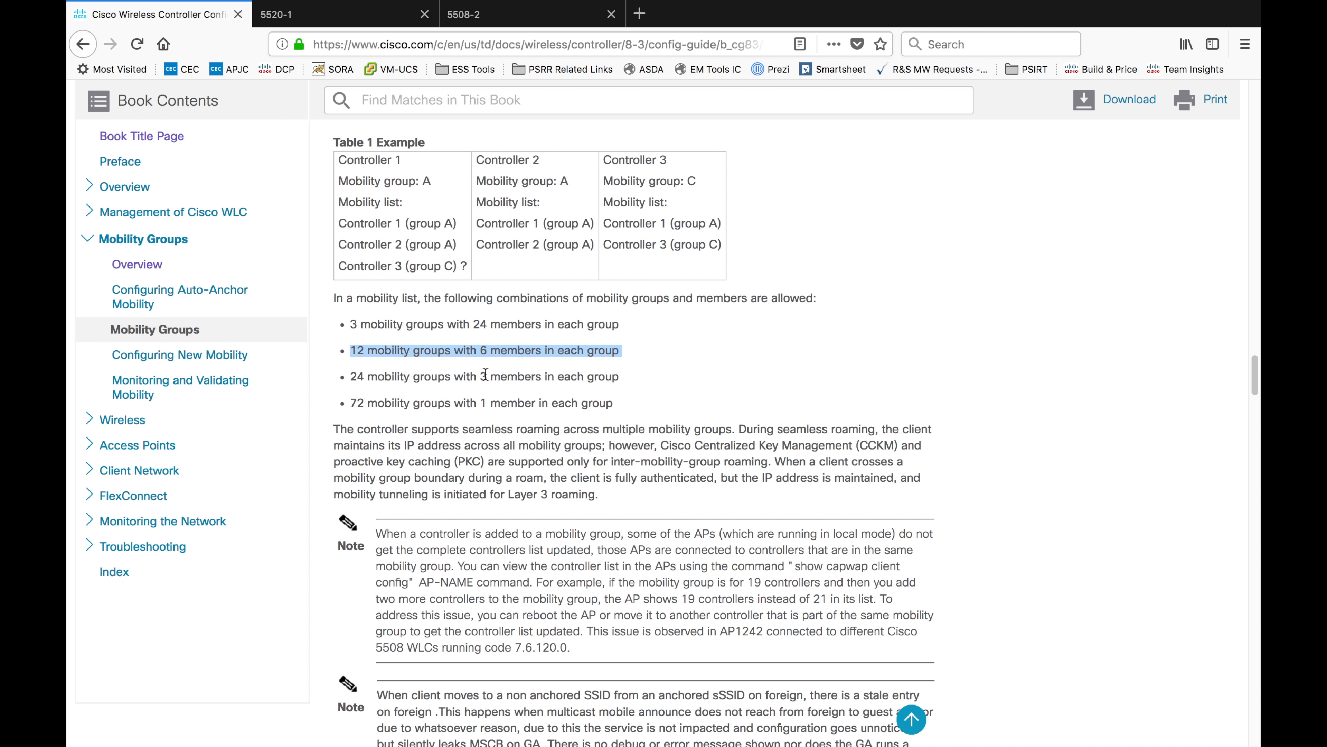
{"action": "left_click_drag", "start_coordinate": [541, 377], "coordinate": [485, 376]}
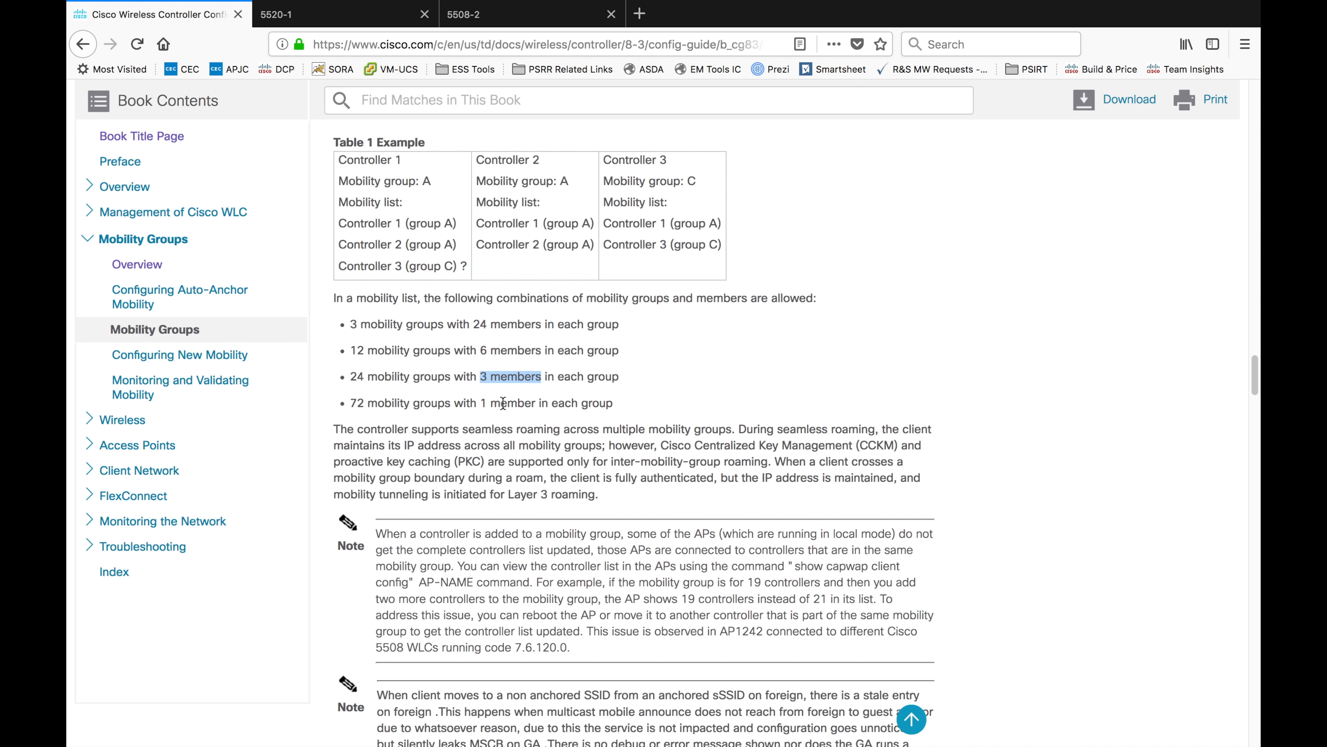
Step: Review the group names of both mobility members on 5520-1 and open the controller's WLAN list
{"action": "left_click", "coordinate": [312, 14]}
{"action": "double_click", "coordinate": [445, 228]}
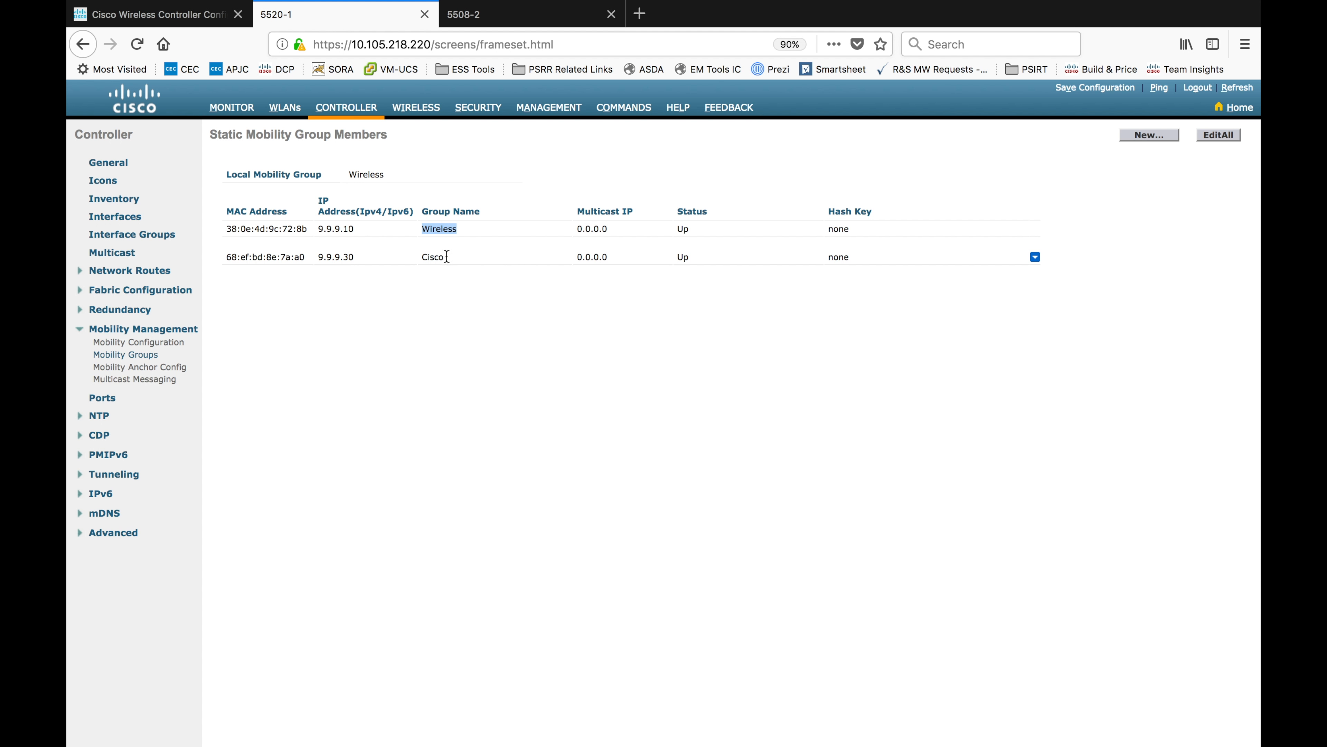
{"action": "double_click", "coordinate": [433, 256]}
{"action": "left_click", "coordinate": [284, 107]}
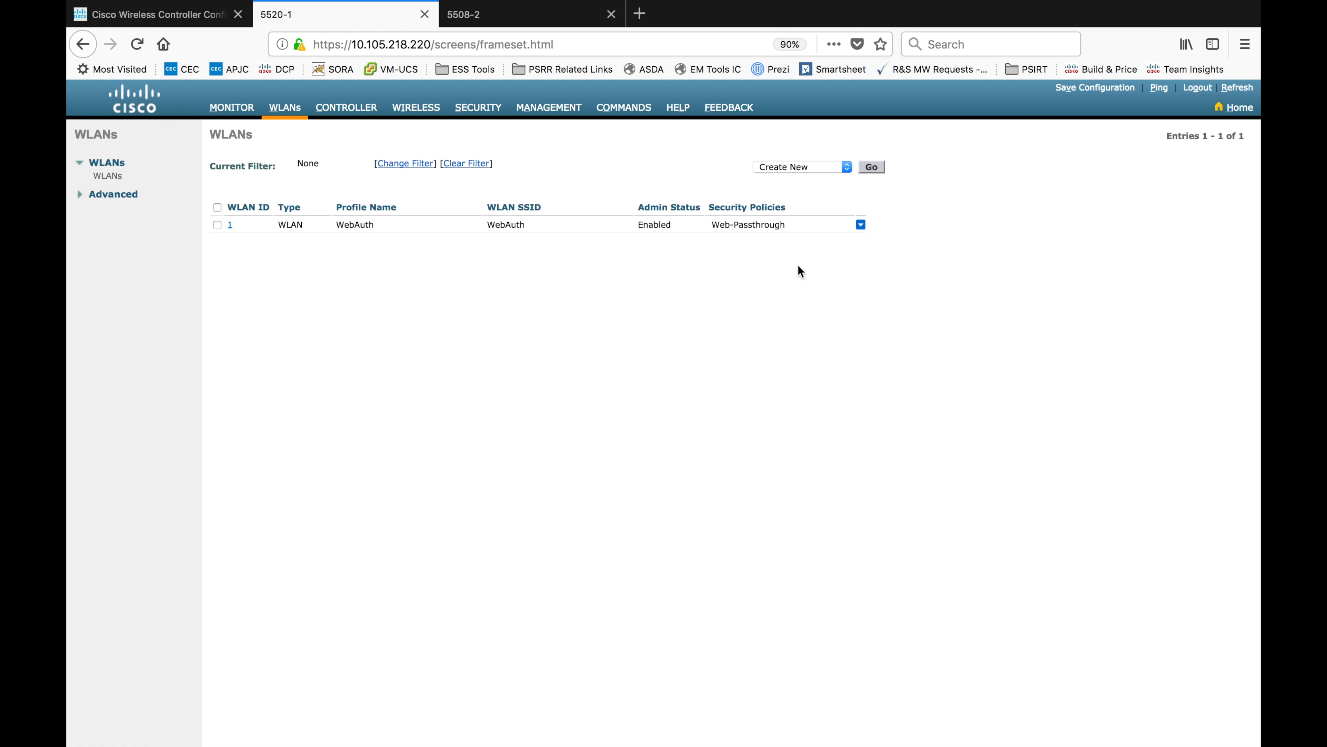
Step: Create a mobility anchor for the WebAuth WLAN on 5520-1 with switch IP address 9.9.9.30, keeping priority 3
{"action": "mouse_move", "coordinate": [861, 225]}
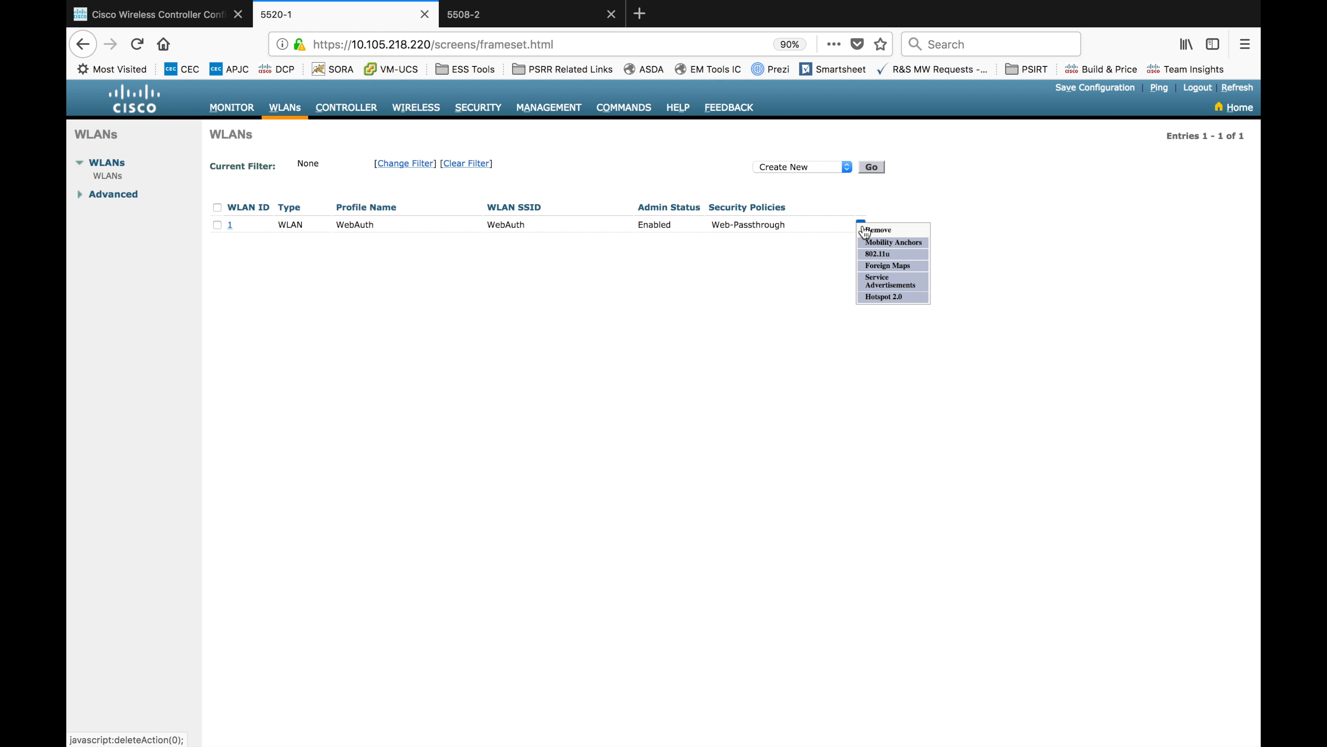
{"action": "left_click", "coordinate": [888, 243]}
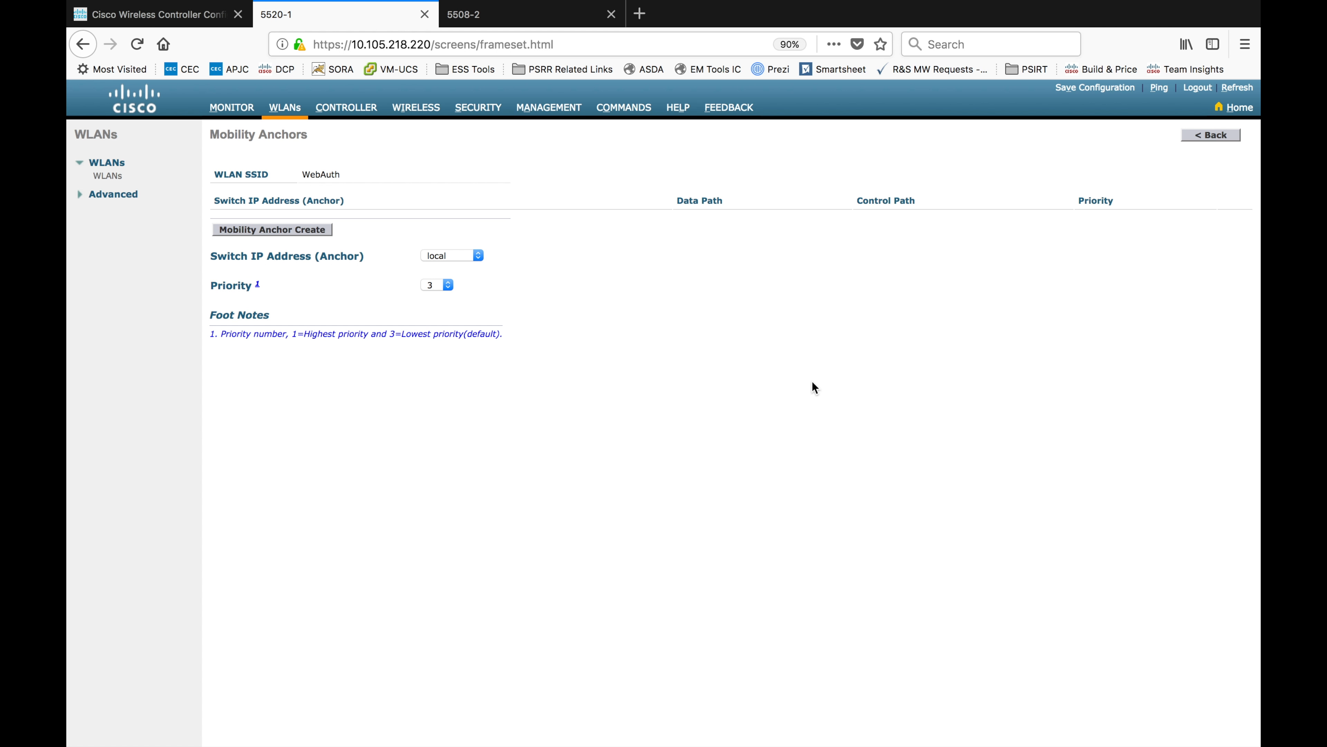
{"action": "left_click", "coordinate": [450, 255]}
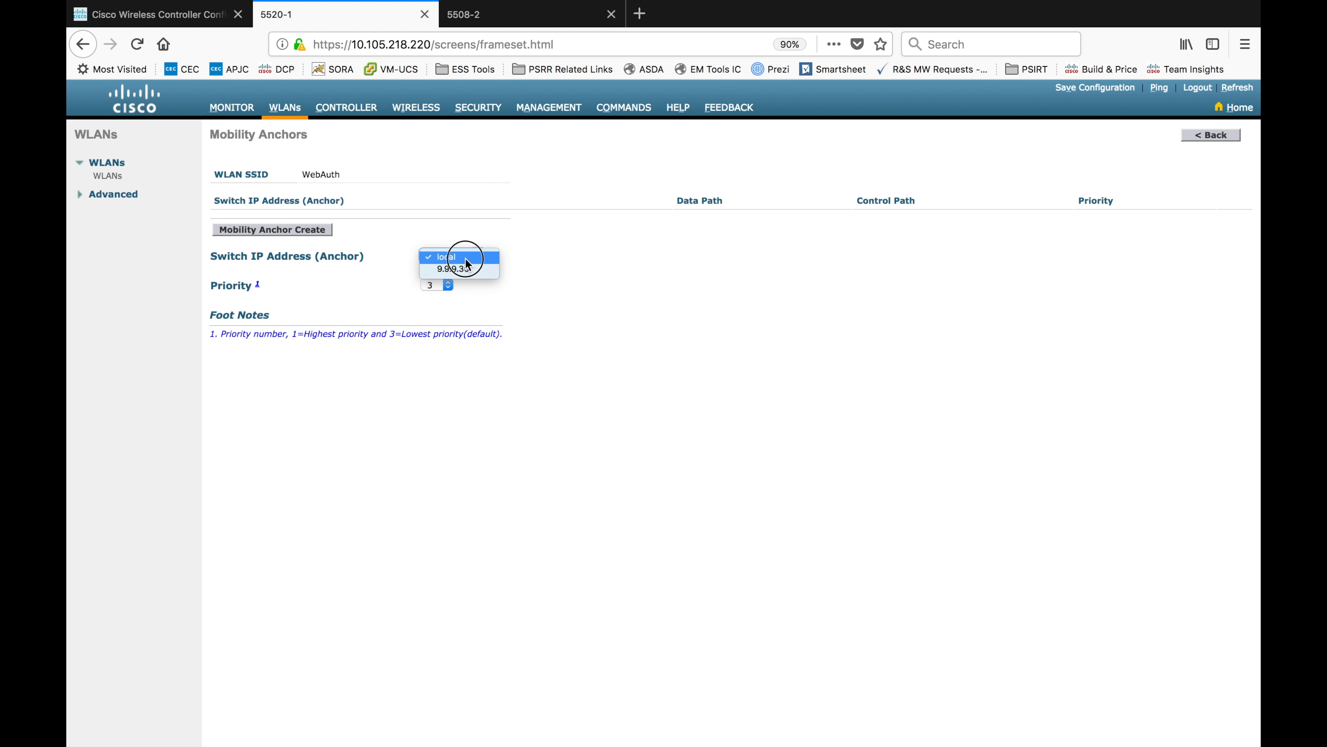
{"action": "left_click", "coordinate": [477, 273]}
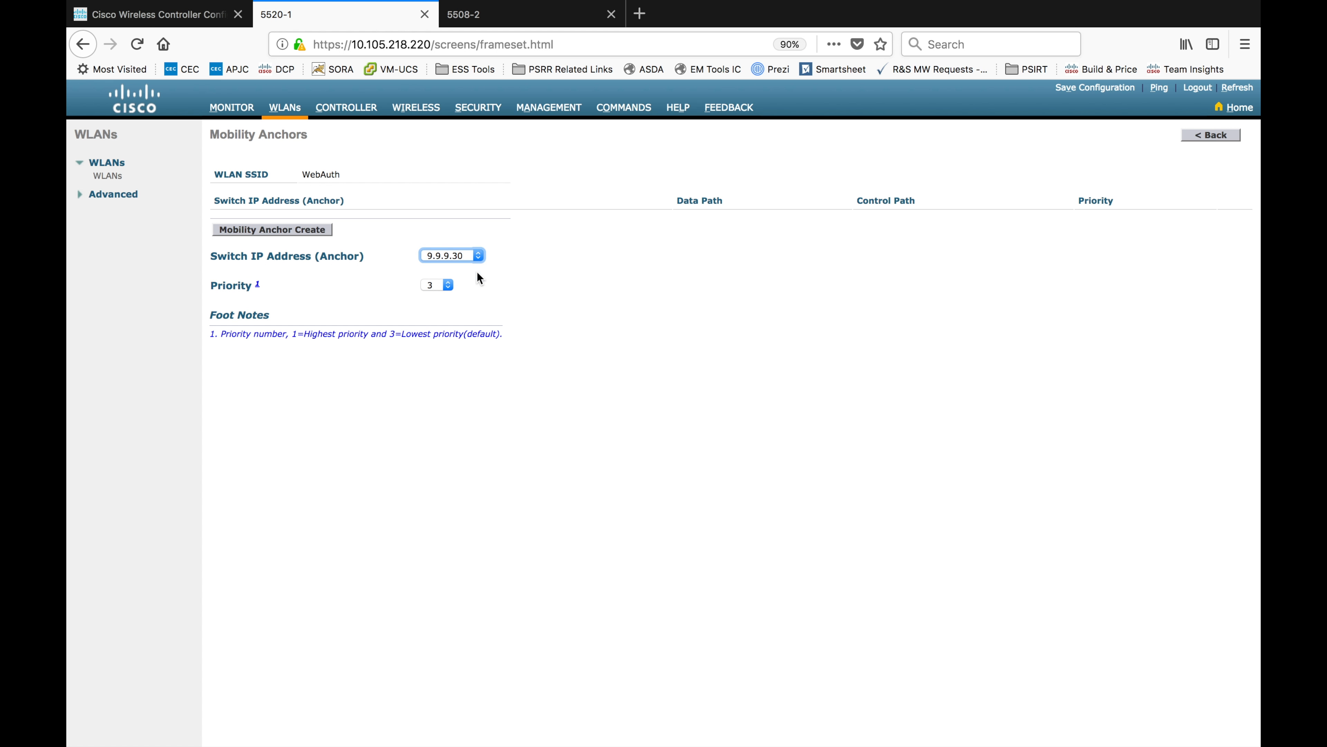
{"action": "left_click", "coordinate": [298, 230]}
{"action": "left_click", "coordinate": [990, 365]}
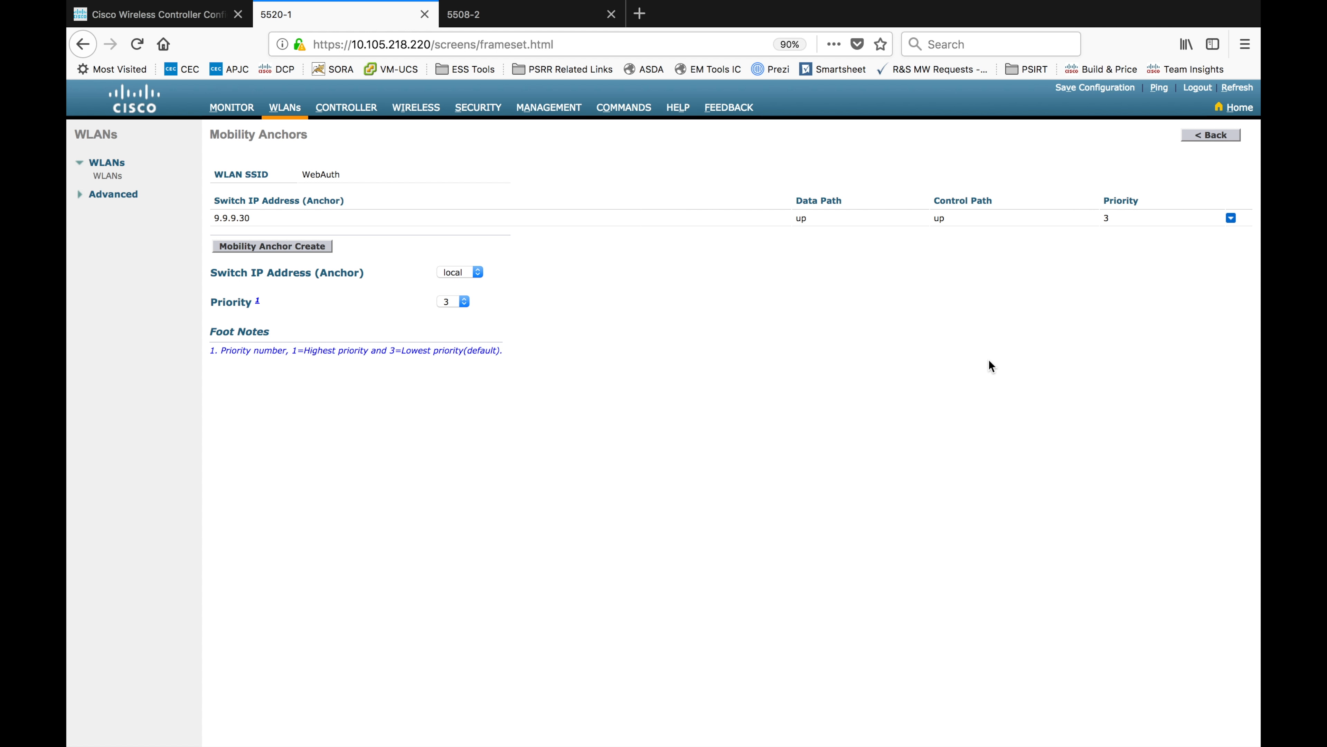
Step: Review the new anchor entry, return to the WLAN list, and reopen the WebAuth WLAN's mobility anchors
{"action": "left_click_drag", "start_coordinate": [262, 217], "coordinate": [174, 213]}
{"action": "left_click", "coordinate": [1212, 136]}
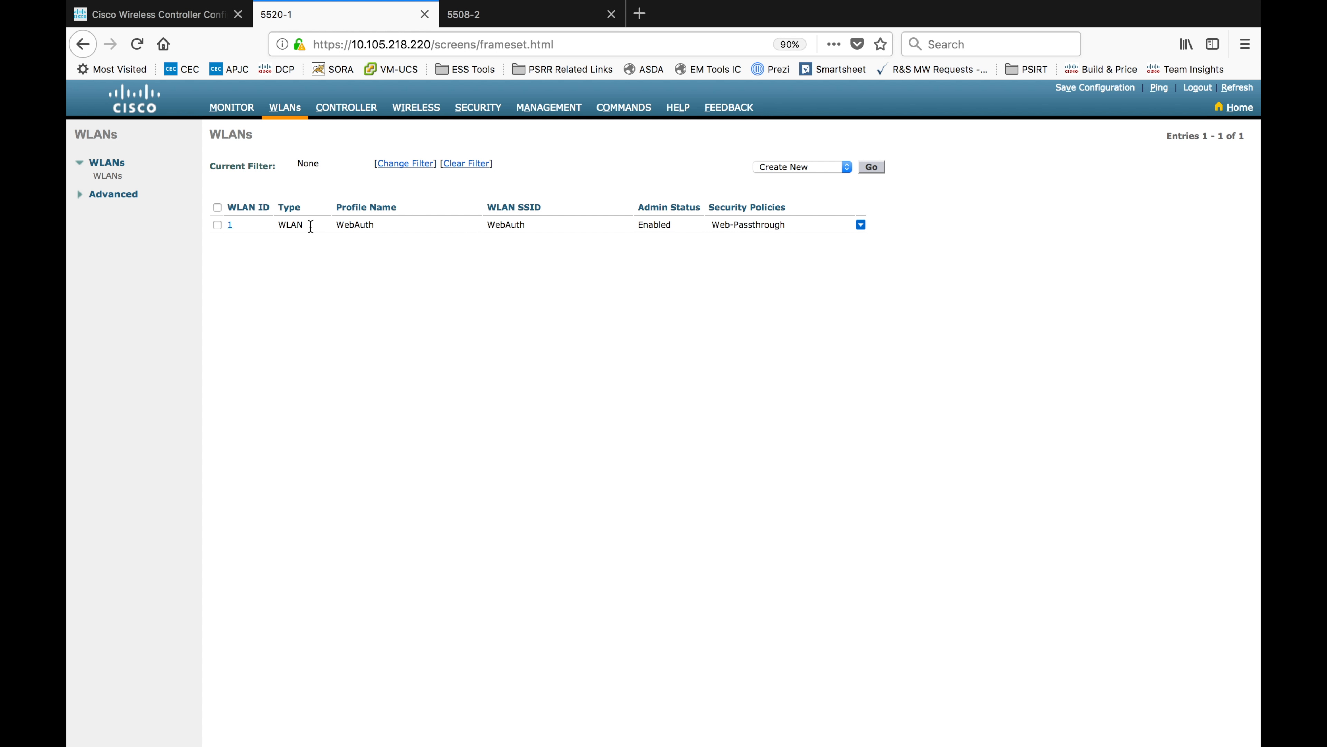
{"action": "left_click_drag", "start_coordinate": [245, 228], "coordinate": [343, 242]}
{"action": "mouse_move", "coordinate": [861, 224]}
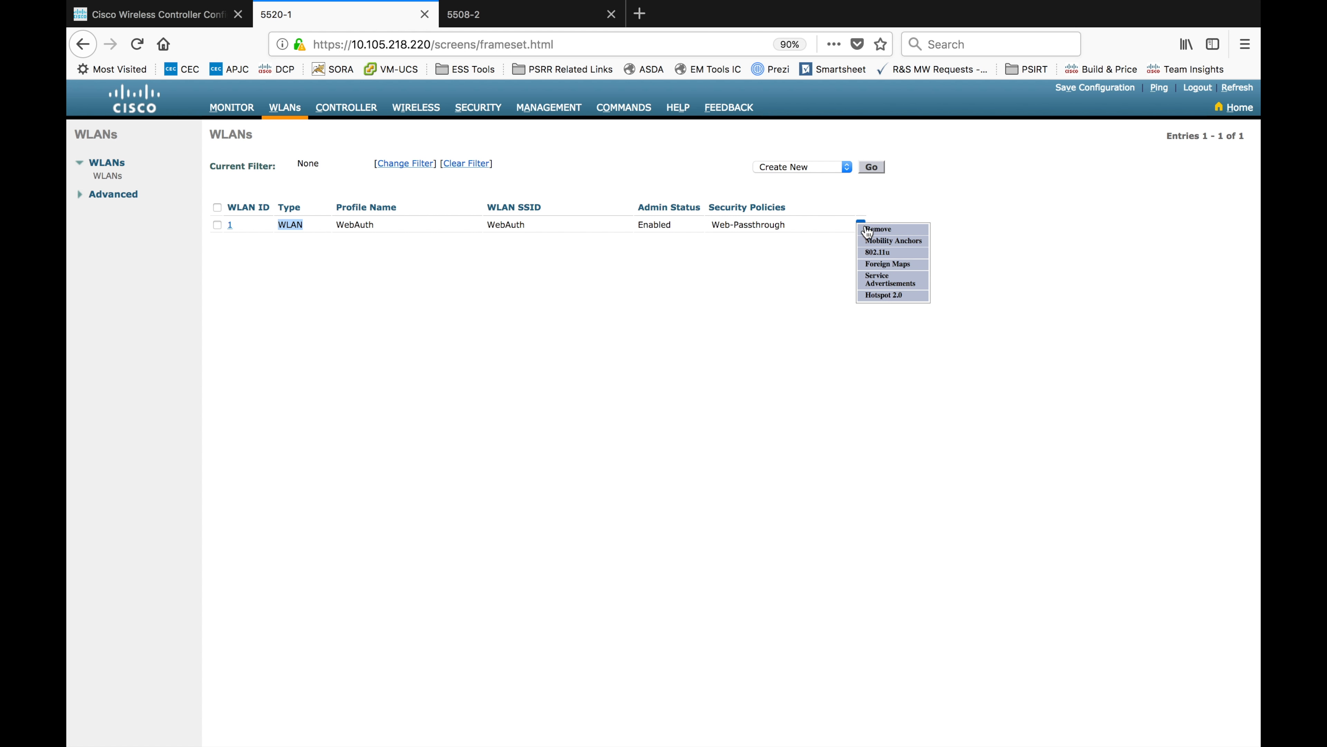
{"action": "left_click", "coordinate": [899, 245]}
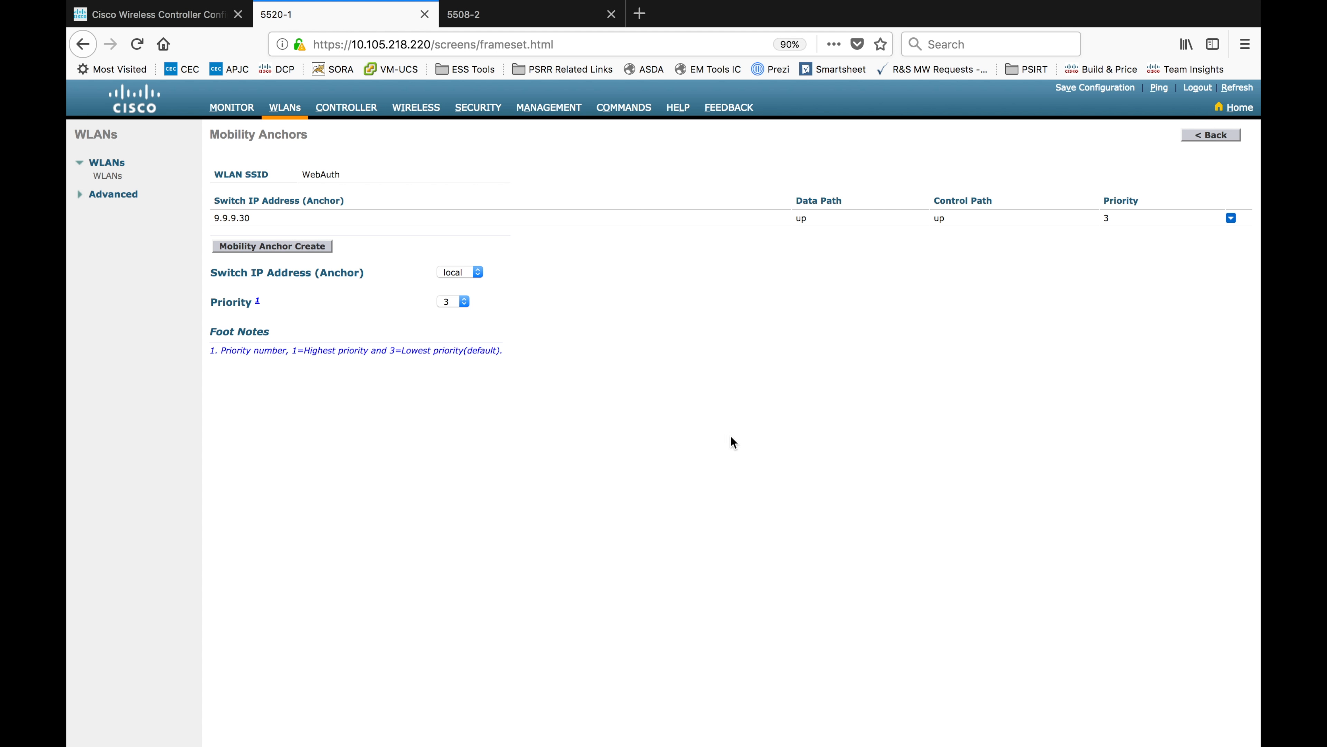